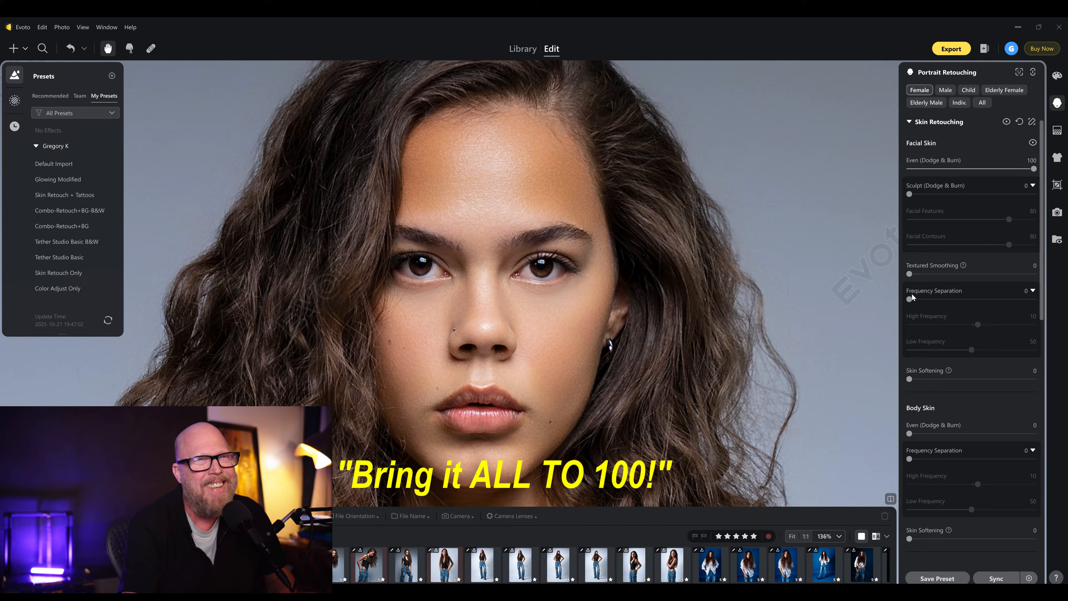
- Set the Facial Skin Frequency Separation slider to 100
{"action": "left_click_drag", "start_coordinate": [909, 298], "coordinate": [1034, 298]}
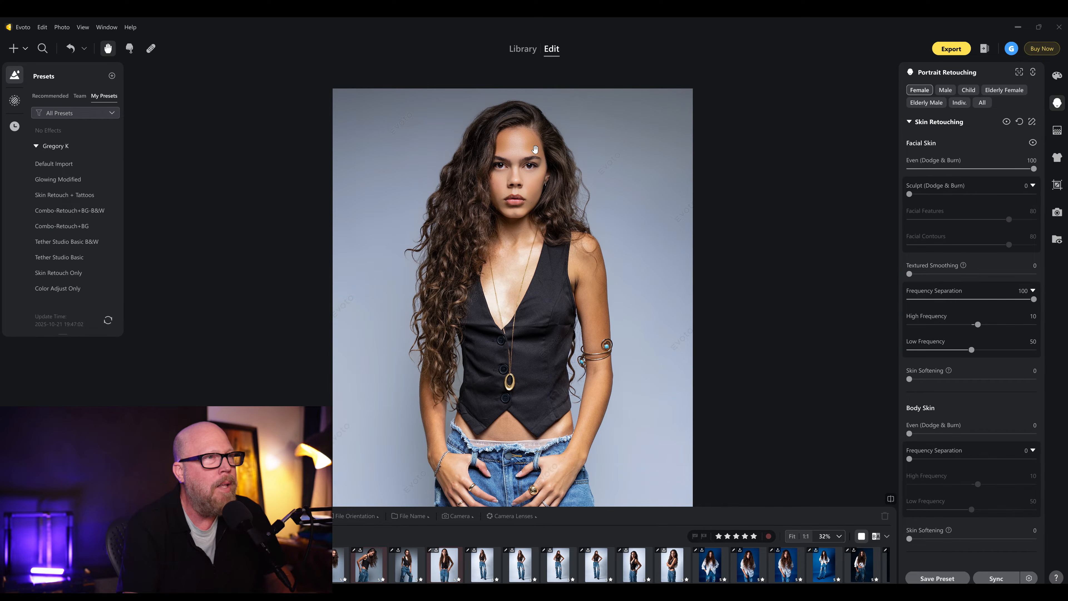
{"action": "scroll", "coordinate": [535, 148], "scroll_direction": "up", "scroll_amount": 3}
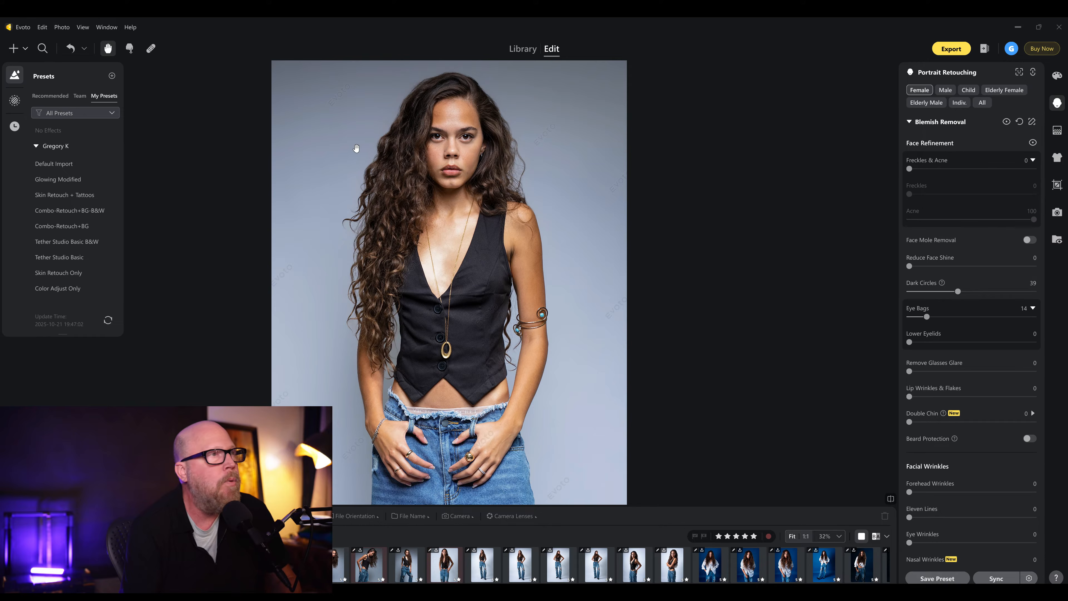
- Zoom in and pan across the model's face to inspect skin blemishes
{"action": "scroll", "coordinate": [493, 146], "scroll_direction": "up", "scroll_amount": 3}
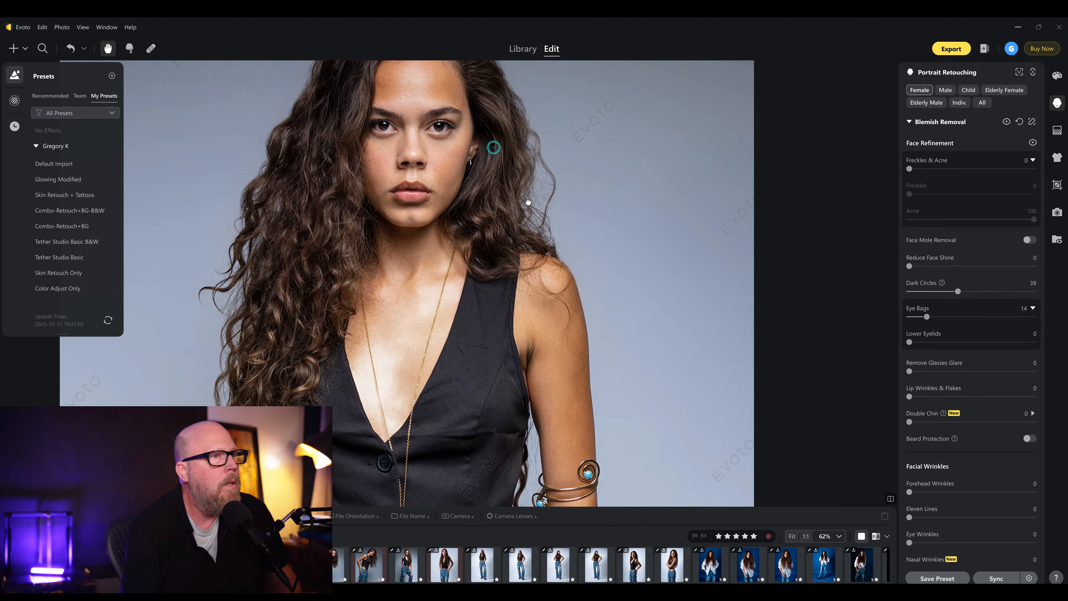
{"action": "left_click_drag", "start_coordinate": [493, 146], "coordinate": [546, 230]}
{"action": "scroll", "coordinate": [503, 213], "scroll_direction": "up", "scroll_amount": 3}
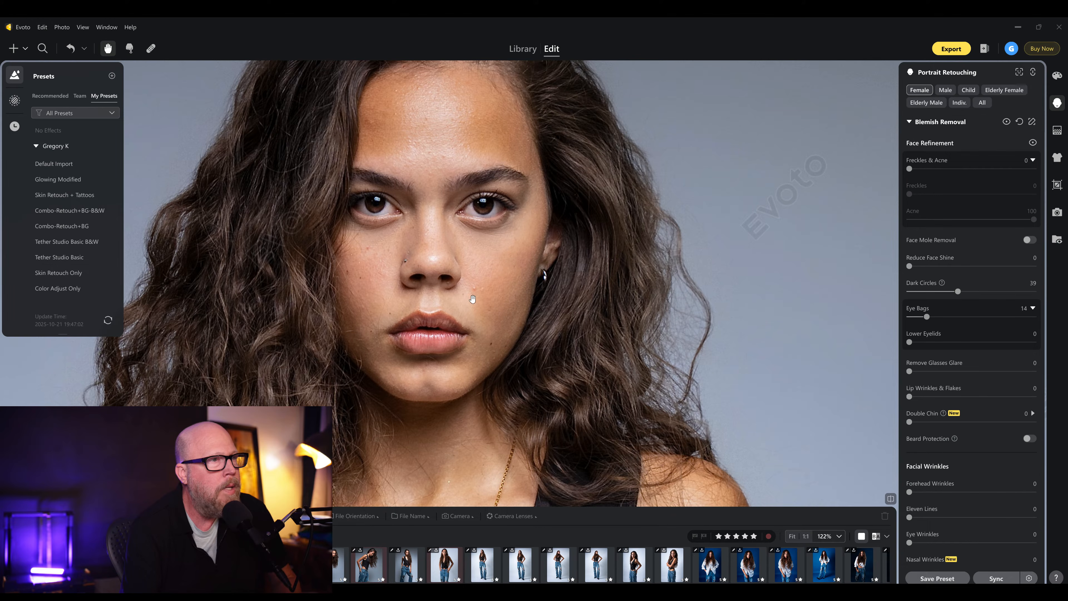
{"action": "scroll", "coordinate": [477, 295], "scroll_direction": "up", "scroll_amount": 3}
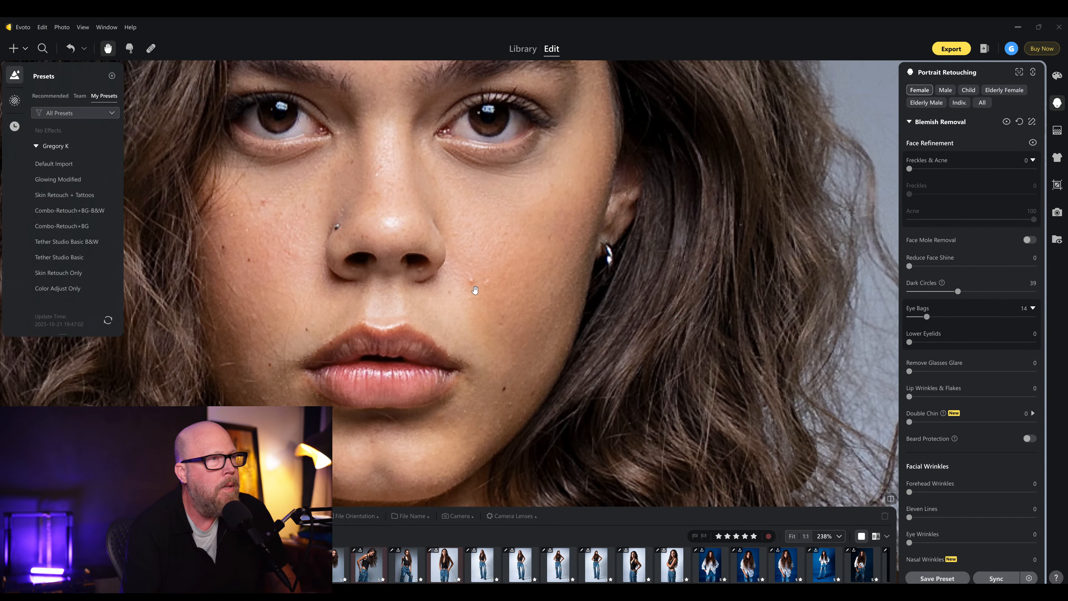
{"action": "scroll", "coordinate": [475, 290], "scroll_direction": "down", "scroll_amount": 5}
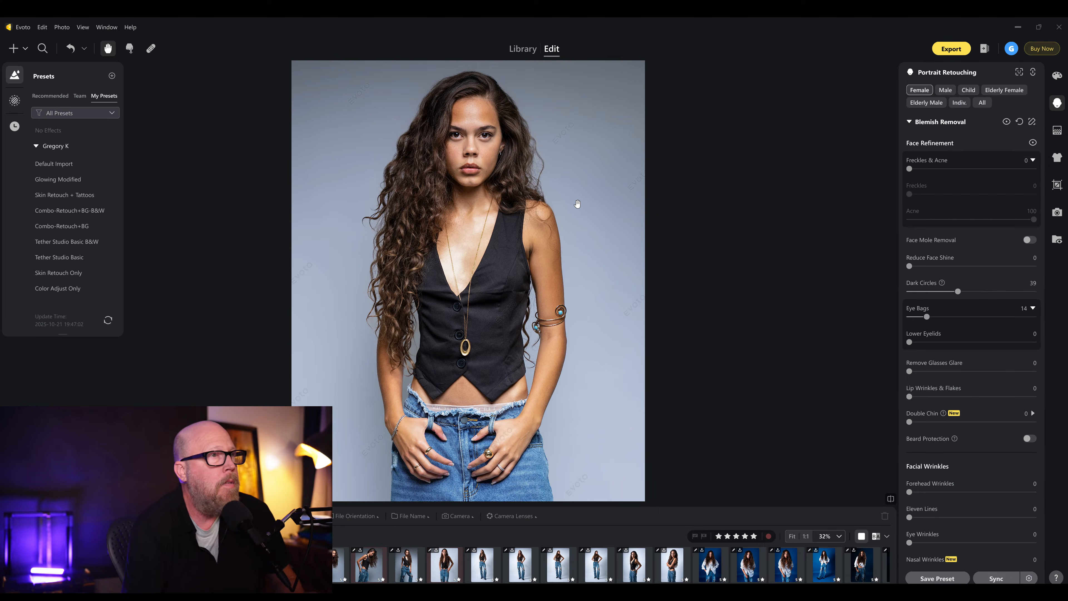
{"action": "scroll", "coordinate": [459, 130], "scroll_direction": "up", "scroll_amount": 5}
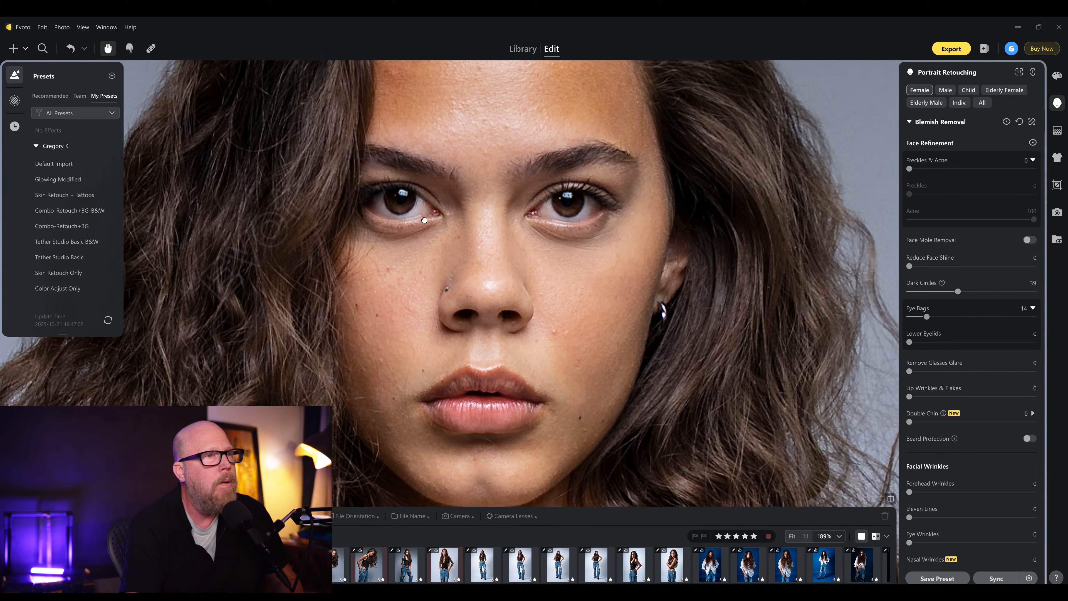
{"action": "left_click_drag", "start_coordinate": [424, 219], "coordinate": [404, 225]}
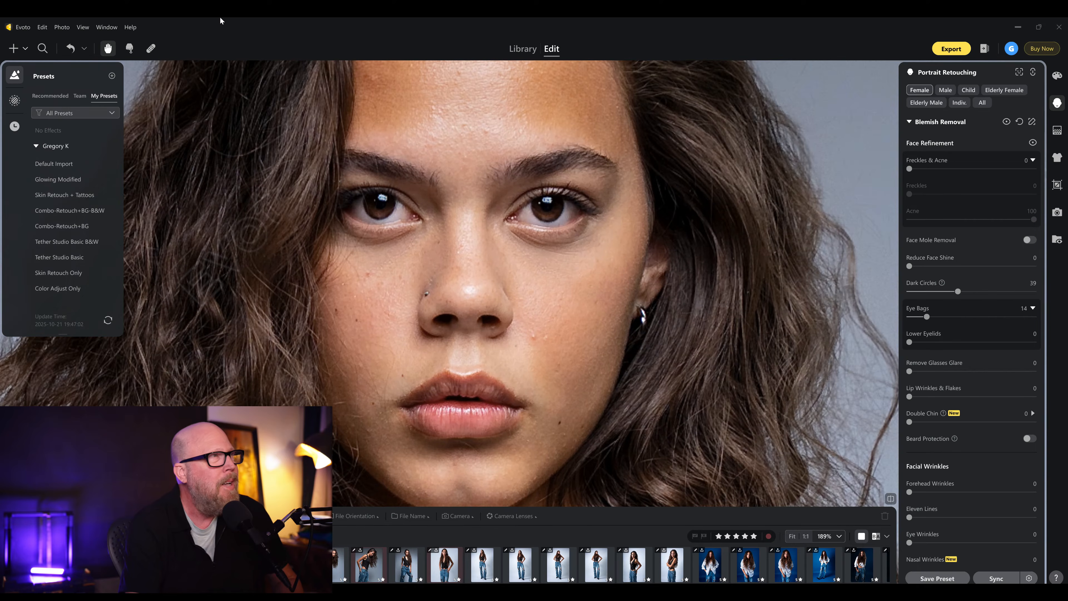
- Use the Spot Healing tool to remove blemishes on the cheek and forehead
{"action": "left_click", "coordinate": [151, 48]}
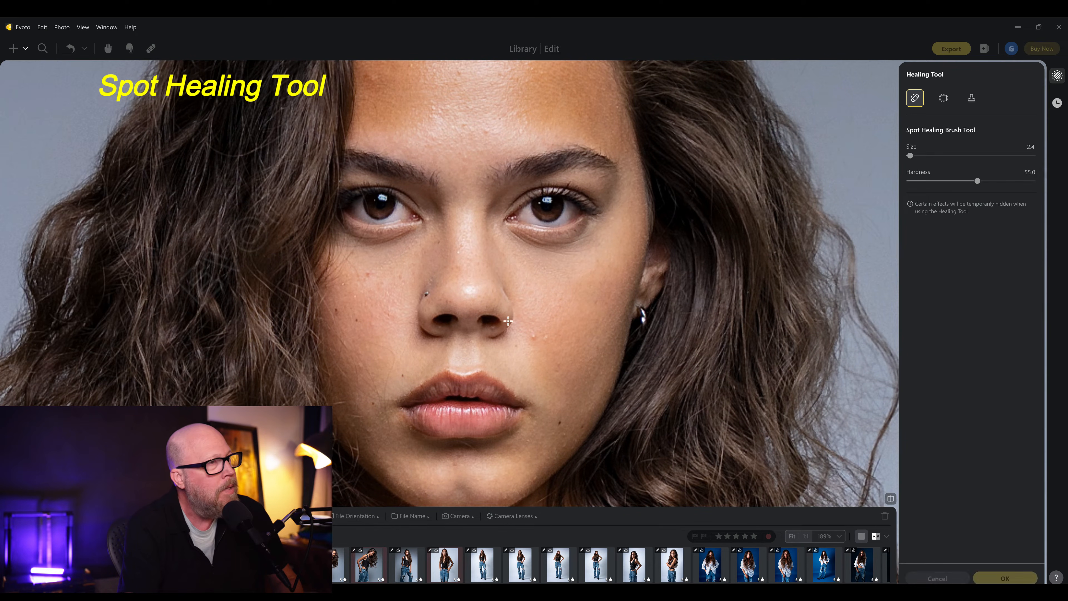
{"action": "left_click", "coordinate": [533, 336]}
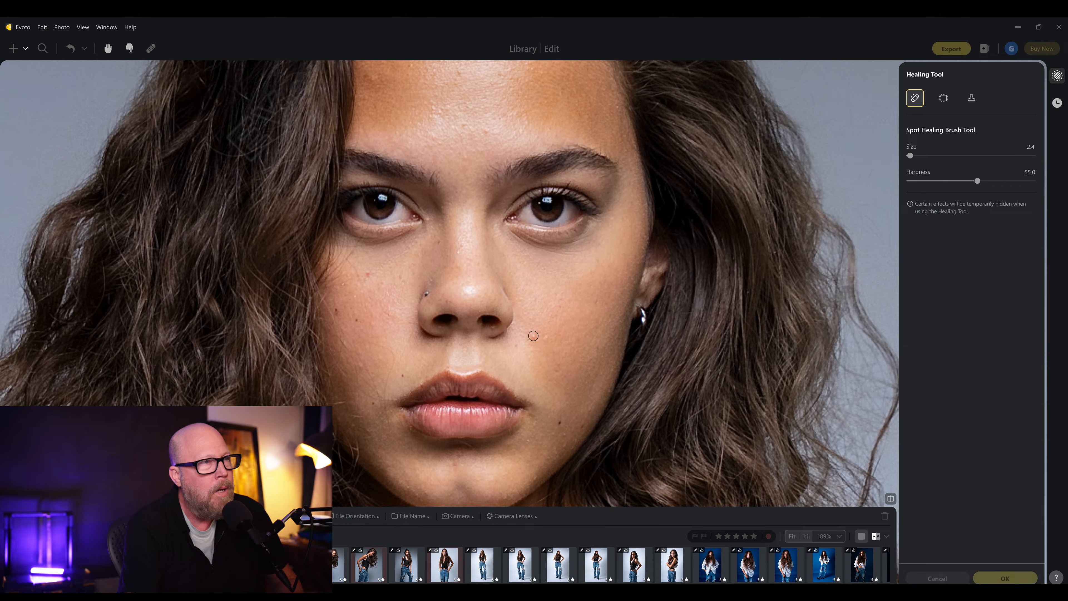
{"action": "left_click", "coordinate": [486, 128]}
{"action": "left_click", "coordinate": [458, 72]}
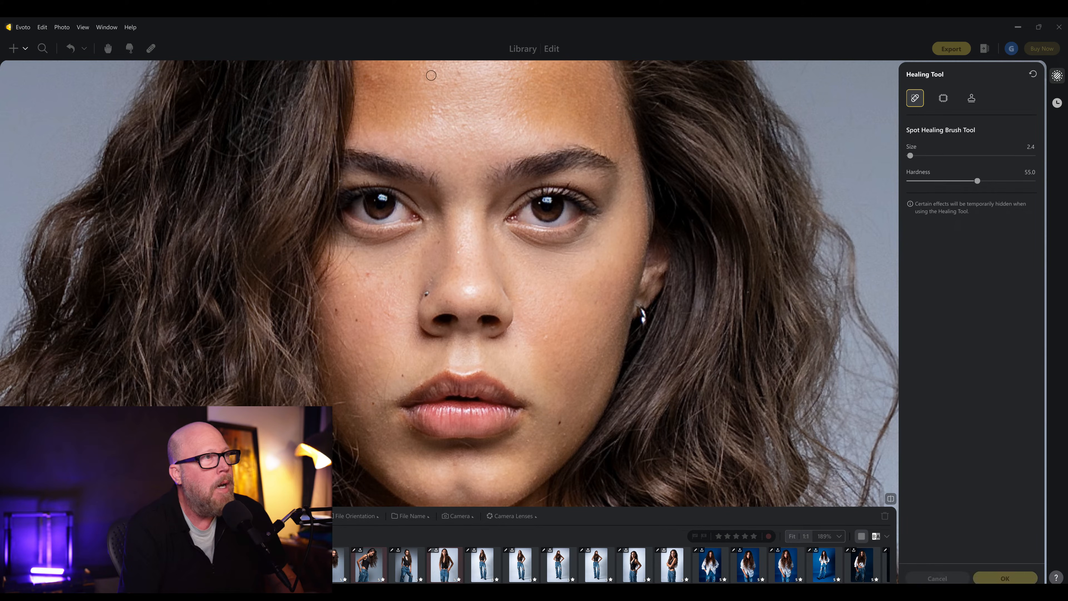
{"action": "left_click", "coordinate": [367, 76]}
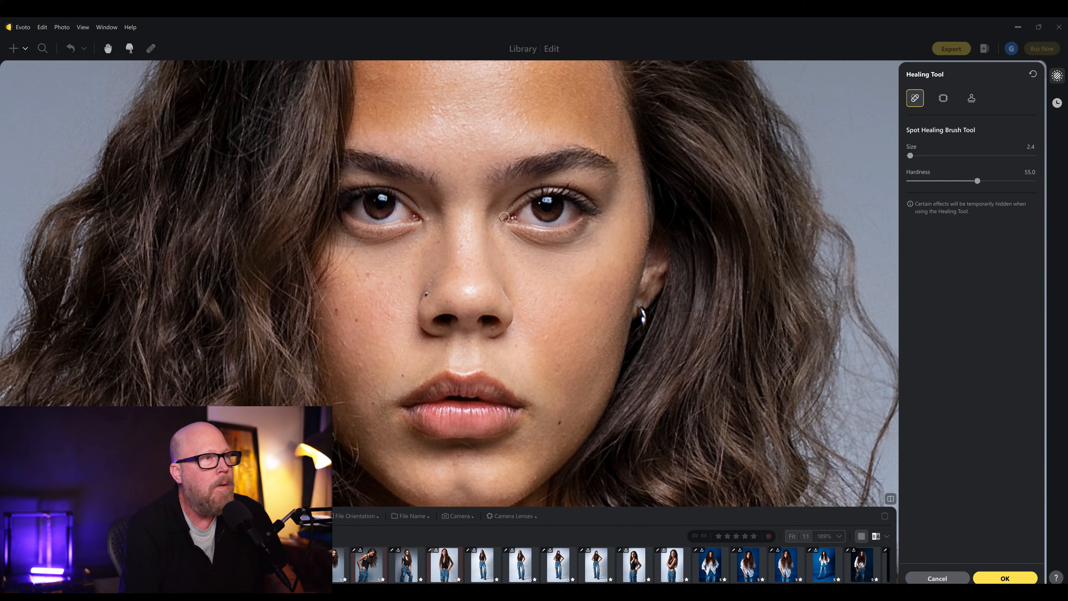
- Undo the last healing spot and apply the healing edits
{"action": "scroll", "coordinate": [552, 331], "scroll_direction": "down", "scroll_amount": 5}
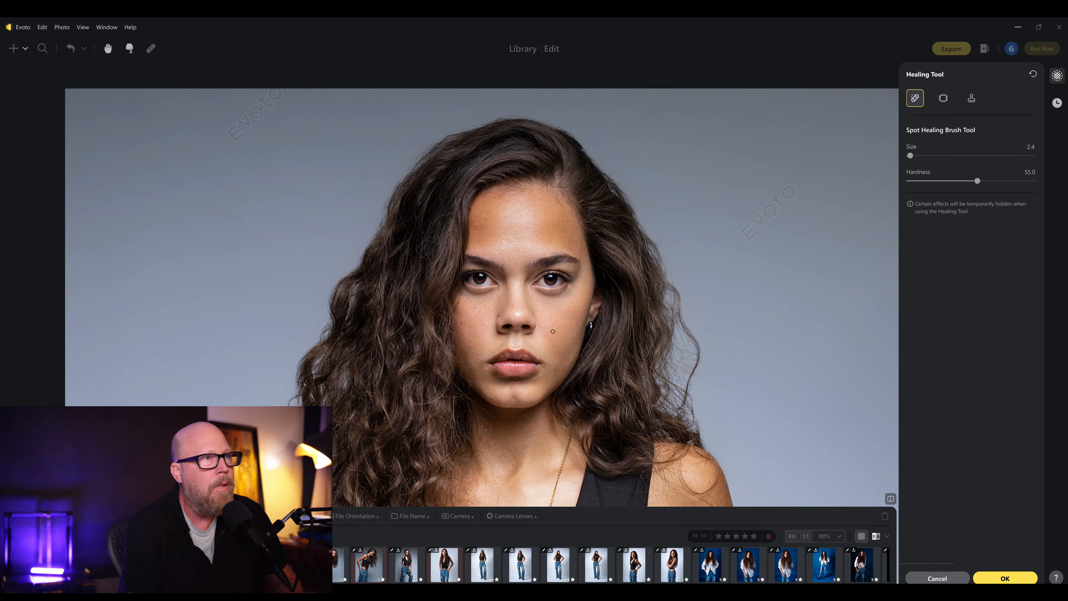
{"action": "key", "text": "ctrl+z"}
{"action": "scroll", "coordinate": [552, 331], "scroll_direction": "down", "scroll_amount": 5}
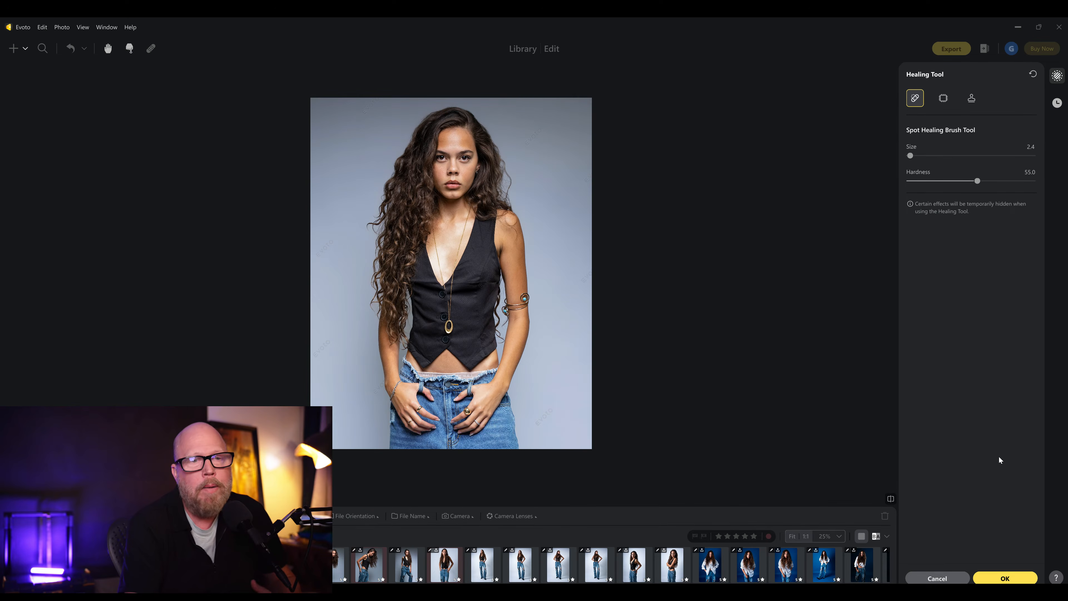
{"action": "left_click", "coordinate": [996, 579]}
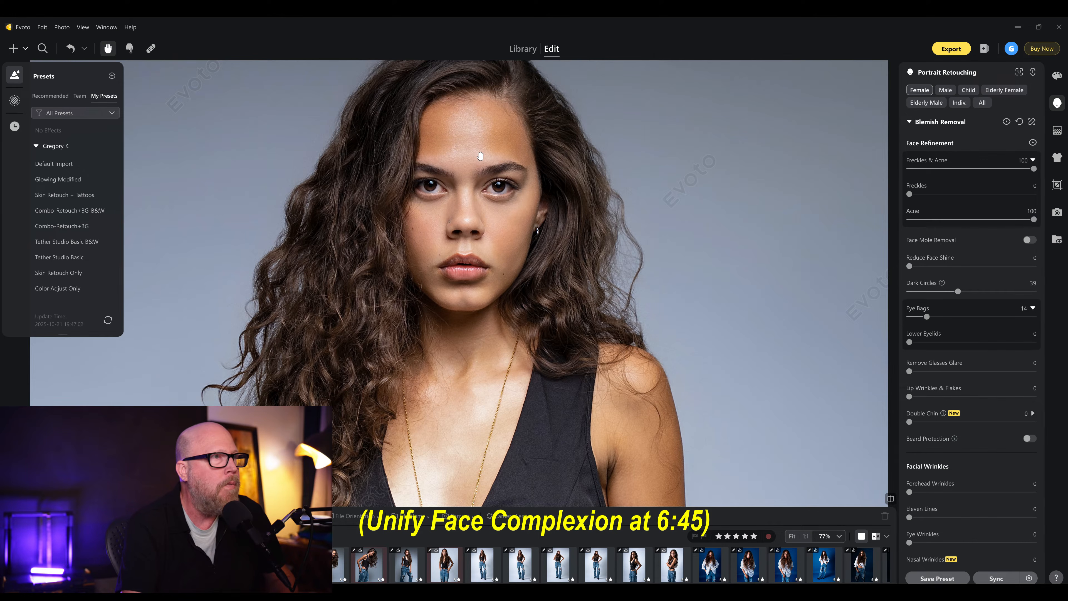
- Compare Freckles & Acne at lower strengths around 16 and 32, returning it to 100
{"action": "scroll", "coordinate": [480, 156], "scroll_direction": "up", "scroll_amount": 4}
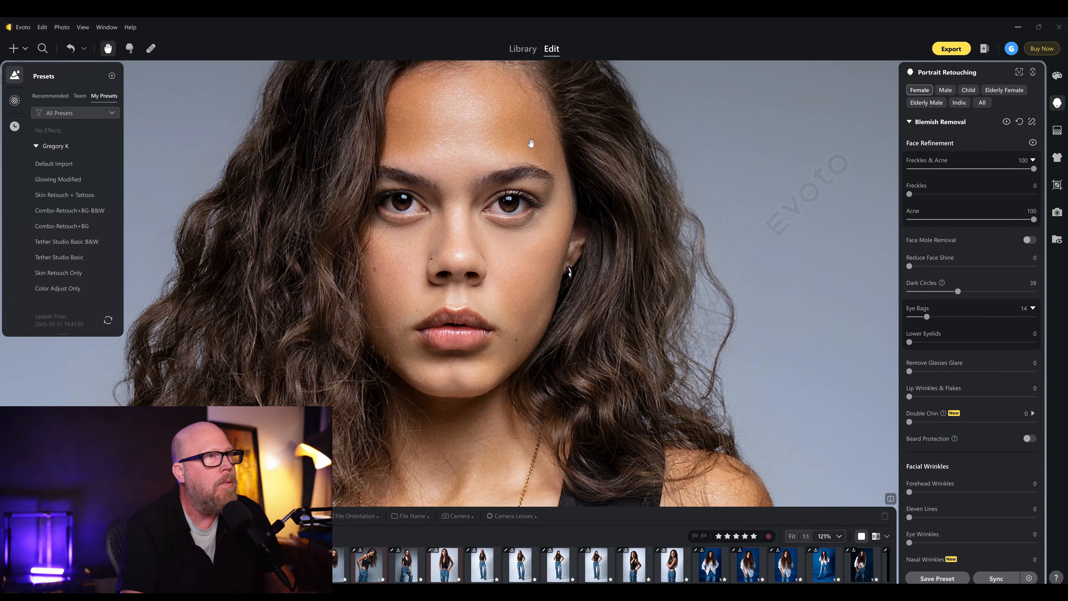
{"action": "scroll", "coordinate": [531, 198], "scroll_direction": "down", "scroll_amount": 5}
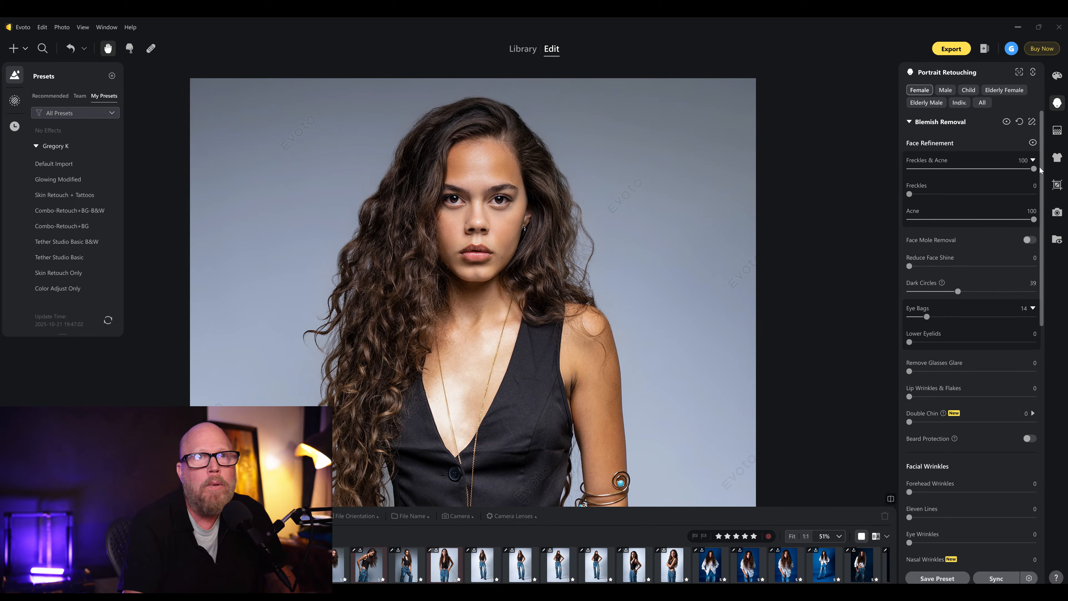
{"action": "left_click_drag", "start_coordinate": [1034, 169], "coordinate": [929, 173]}
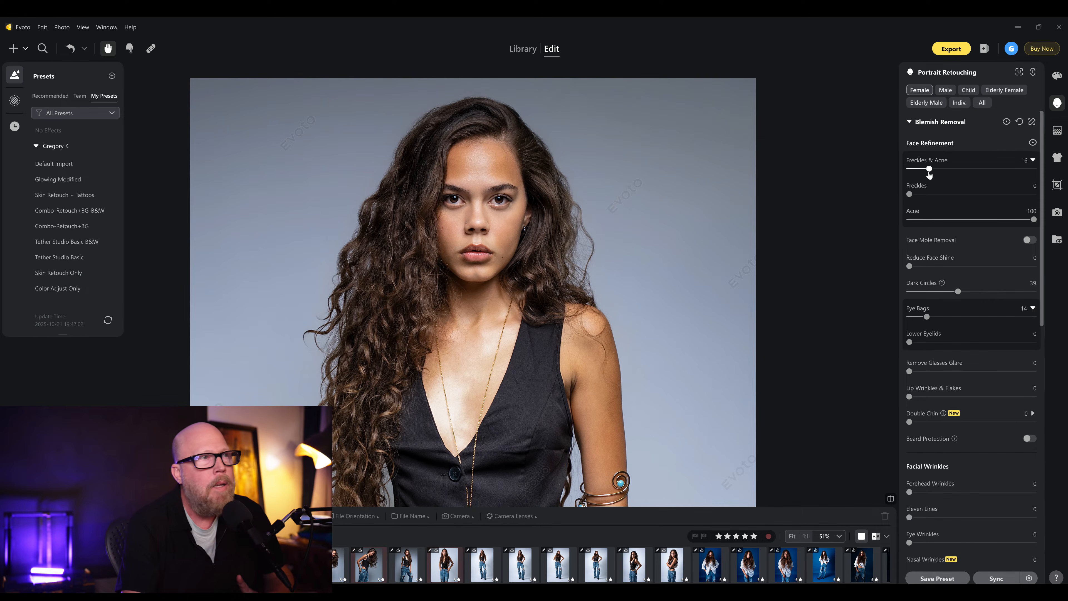
{"action": "left_click_drag", "start_coordinate": [930, 169], "coordinate": [1065, 181]}
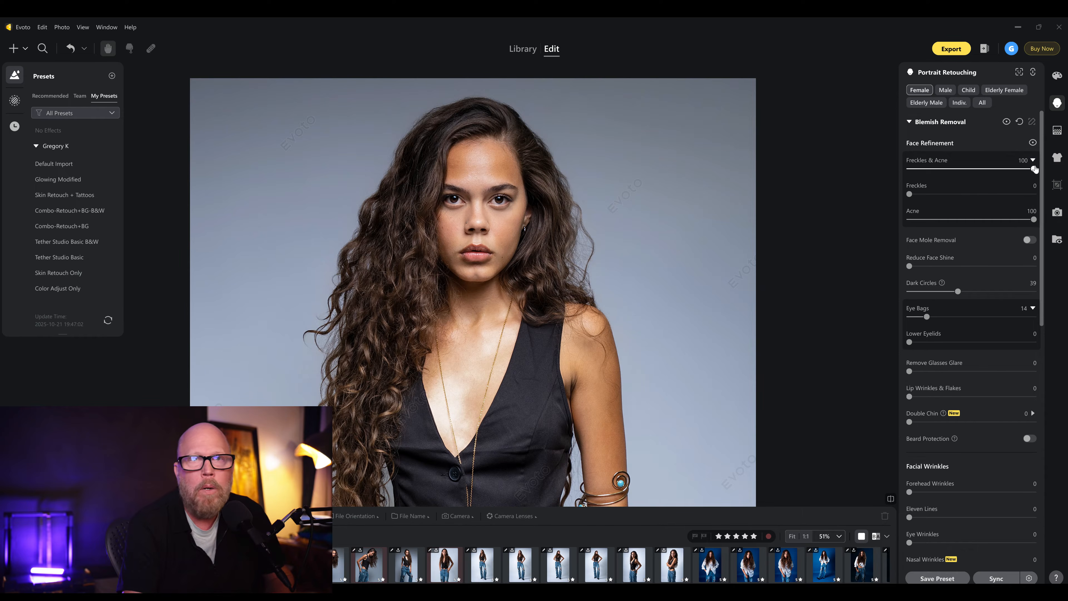
{"action": "scroll", "coordinate": [507, 180], "scroll_direction": "up", "scroll_amount": 5}
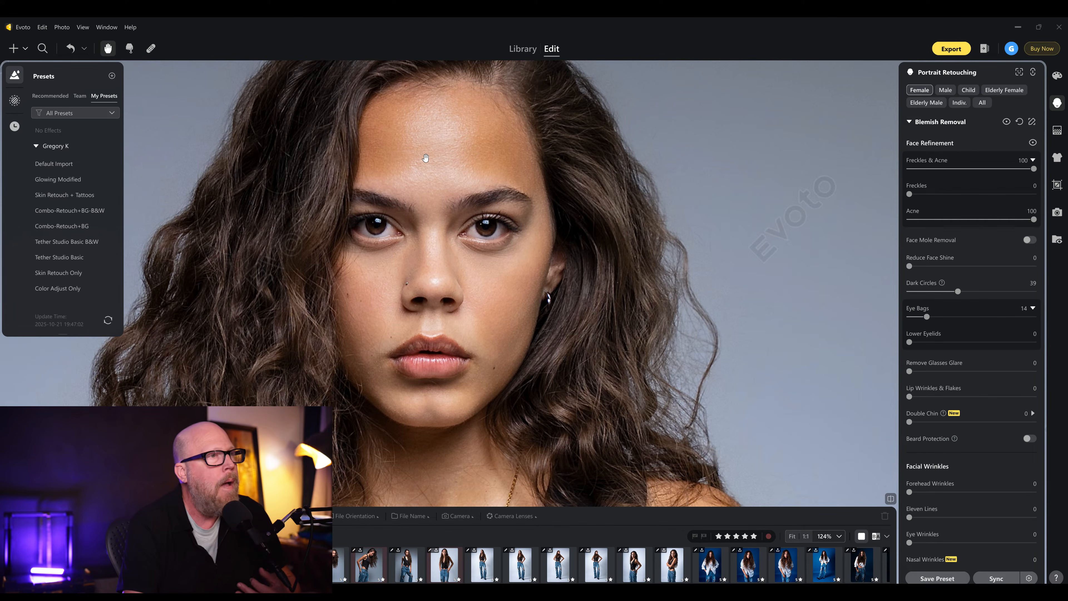
{"action": "scroll", "coordinate": [425, 157], "scroll_direction": "up", "scroll_amount": 2}
{"action": "left_click_drag", "start_coordinate": [429, 162], "coordinate": [483, 180]}
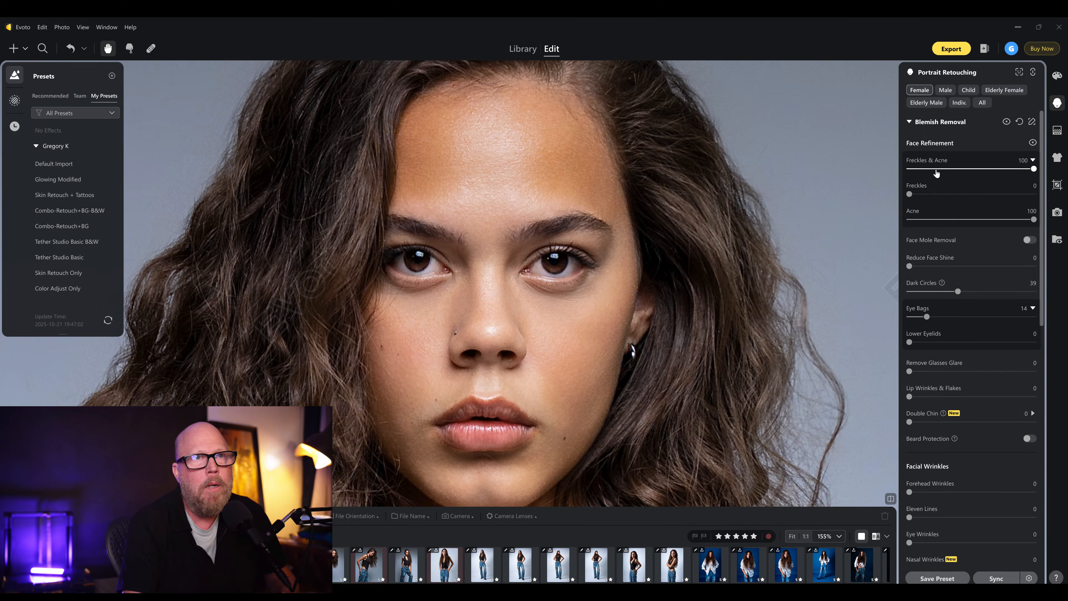
{"action": "left_click_drag", "start_coordinate": [929, 173], "coordinate": [949, 173]}
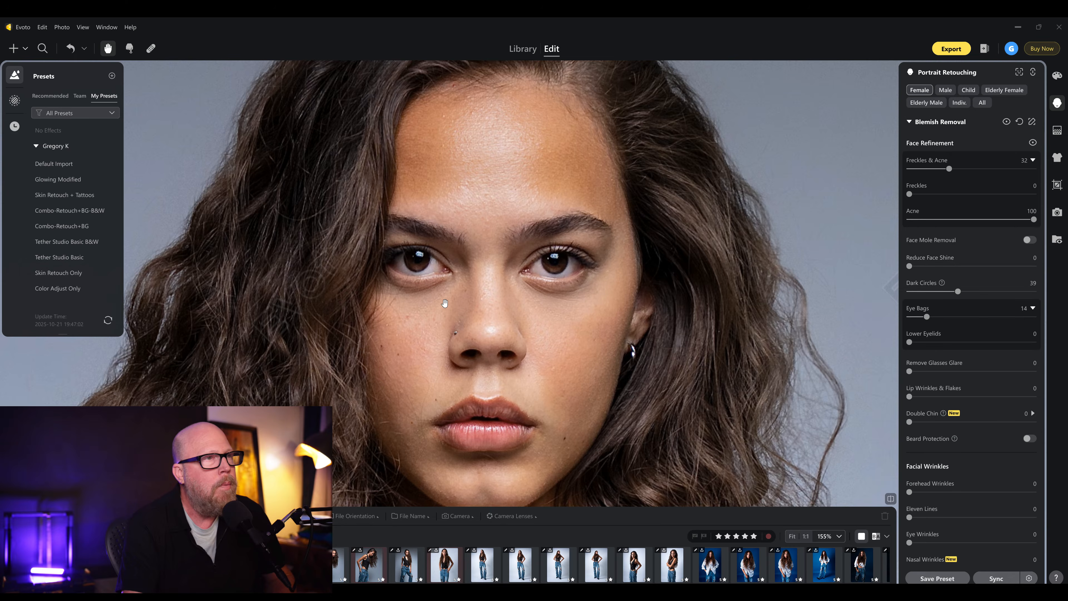
{"action": "scroll", "coordinate": [446, 301], "scroll_direction": "down", "scroll_amount": 2}
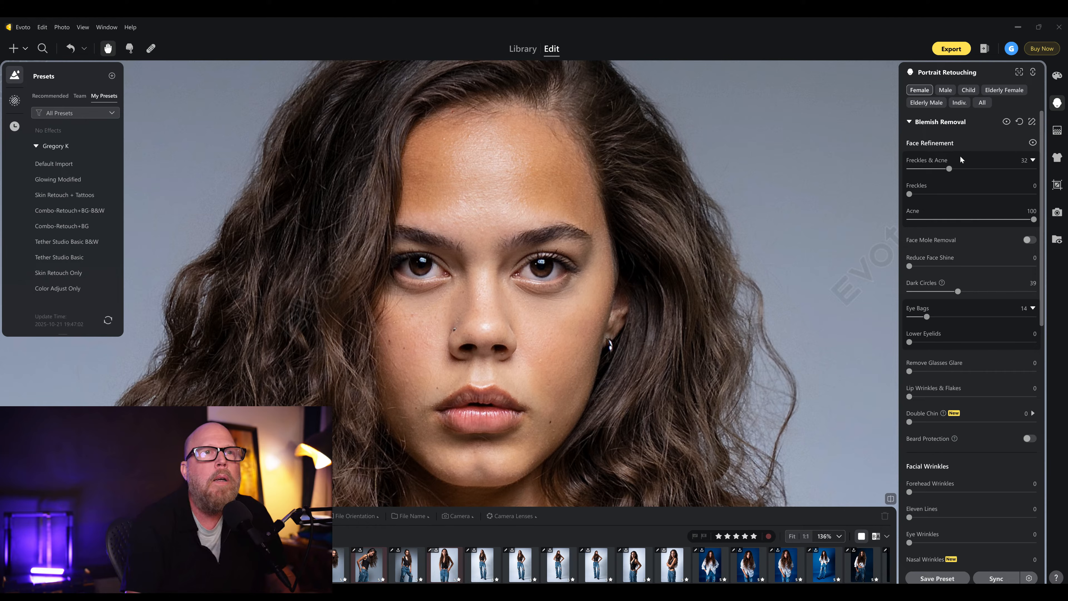
{"action": "left_click_drag", "start_coordinate": [948, 169], "coordinate": [1035, 169]}
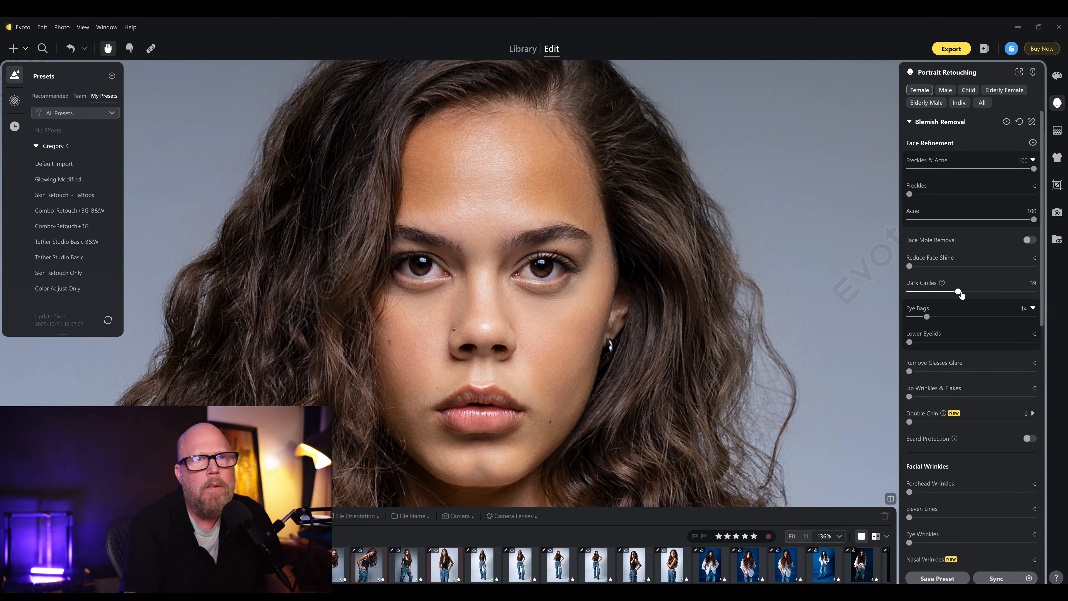
- Set Dark Circles and Eye Bags both to 100
{"action": "left_click_drag", "start_coordinate": [957, 293], "coordinate": [957, 293]}
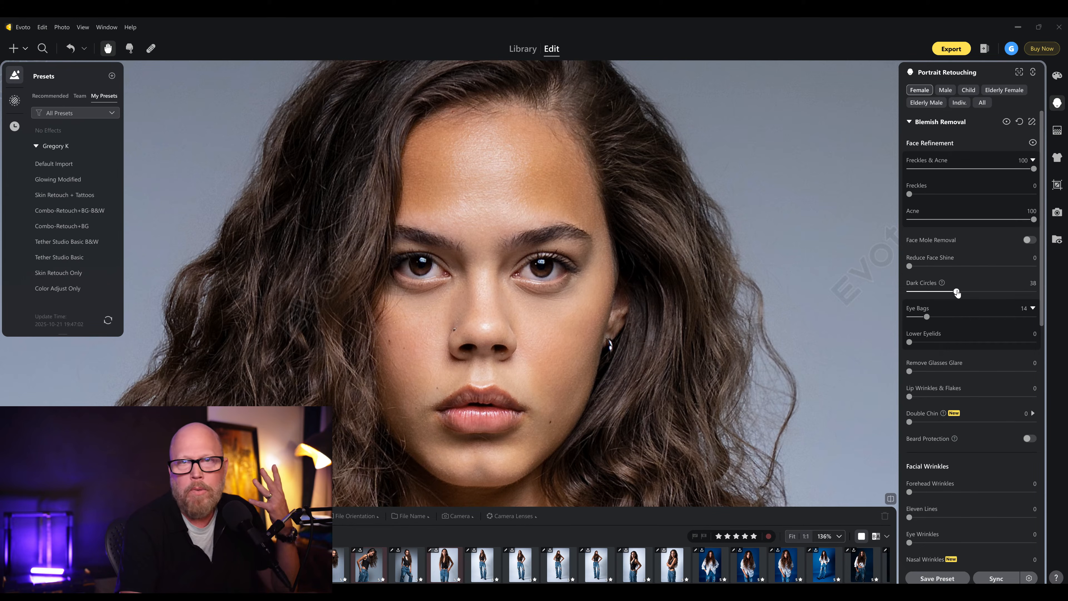
{"action": "left_click_drag", "start_coordinate": [957, 293], "coordinate": [890, 324]}
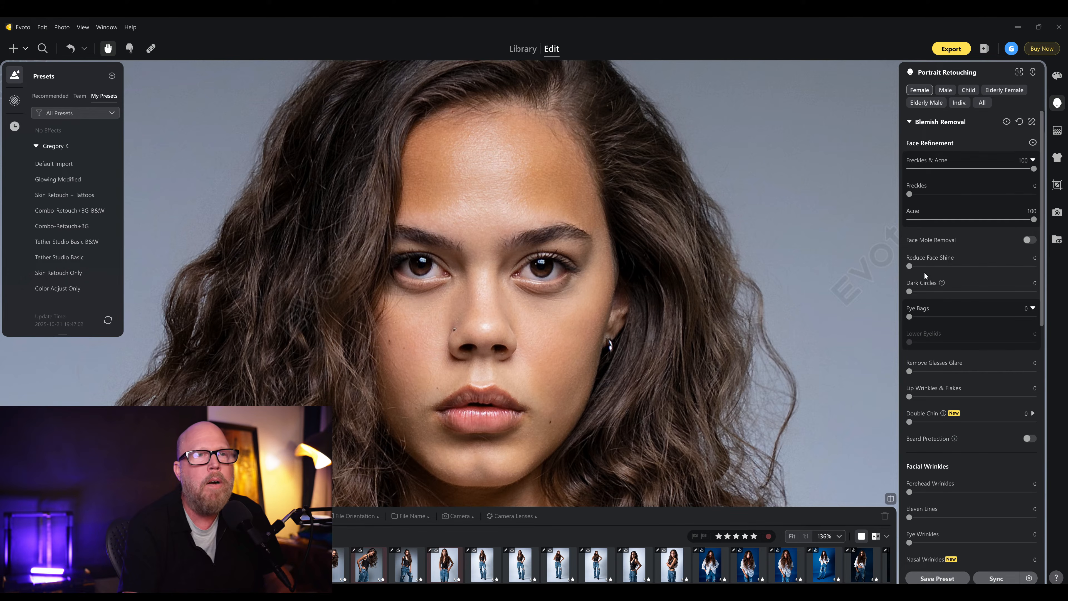
{"action": "left_click_drag", "start_coordinate": [933, 290], "coordinate": [1035, 295]}
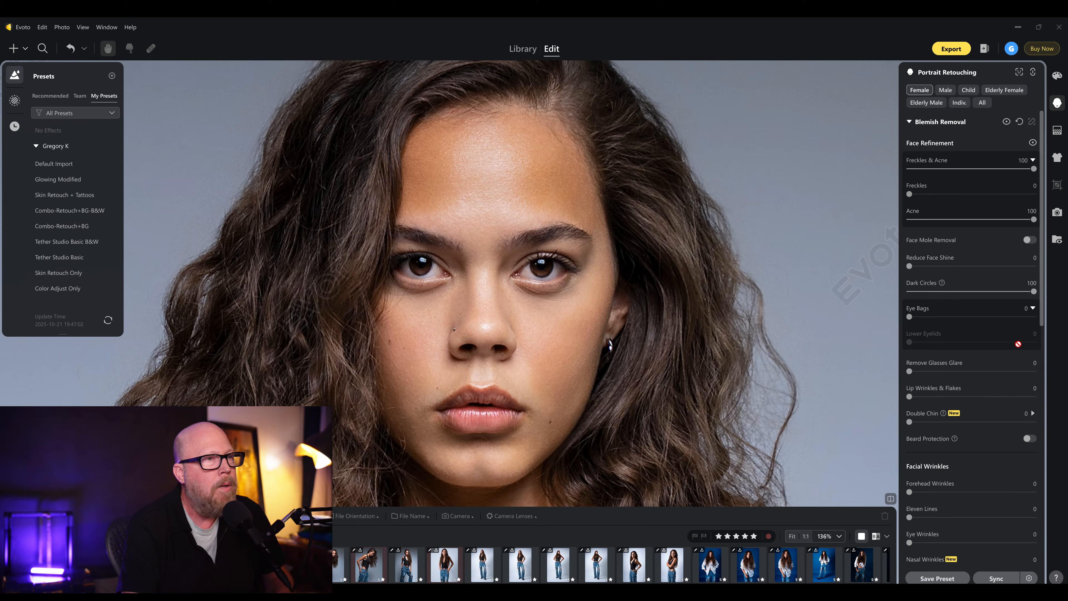
{"action": "left_click_drag", "start_coordinate": [909, 317], "coordinate": [1034, 318]}
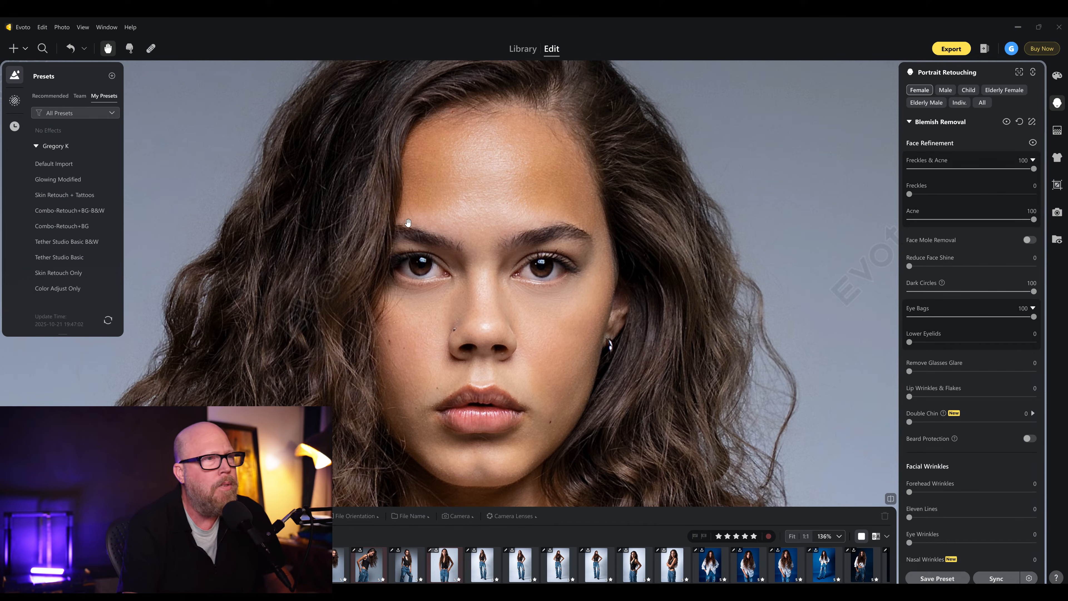
- Open Skin Retouching and set Facial Skin Even (Dodge & Burn) and Frequency Separation to 100
{"action": "left_click", "coordinate": [915, 123]}
{"action": "left_click", "coordinate": [911, 145]}
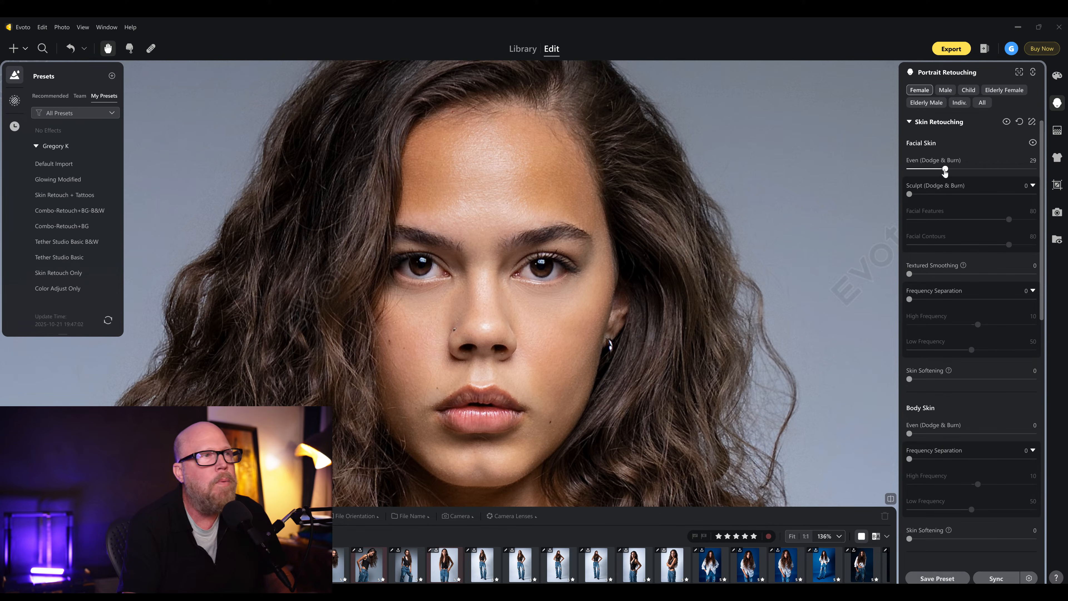
{"action": "left_click_drag", "start_coordinate": [945, 170], "coordinate": [1034, 169]}
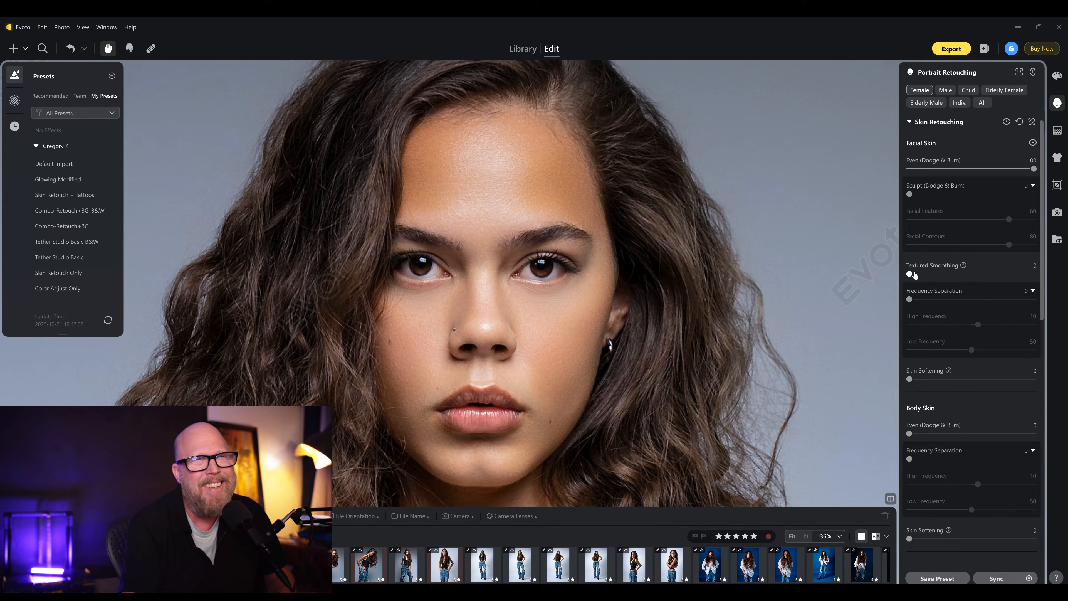
{"action": "left_click_drag", "start_coordinate": [934, 300], "coordinate": [1034, 299]}
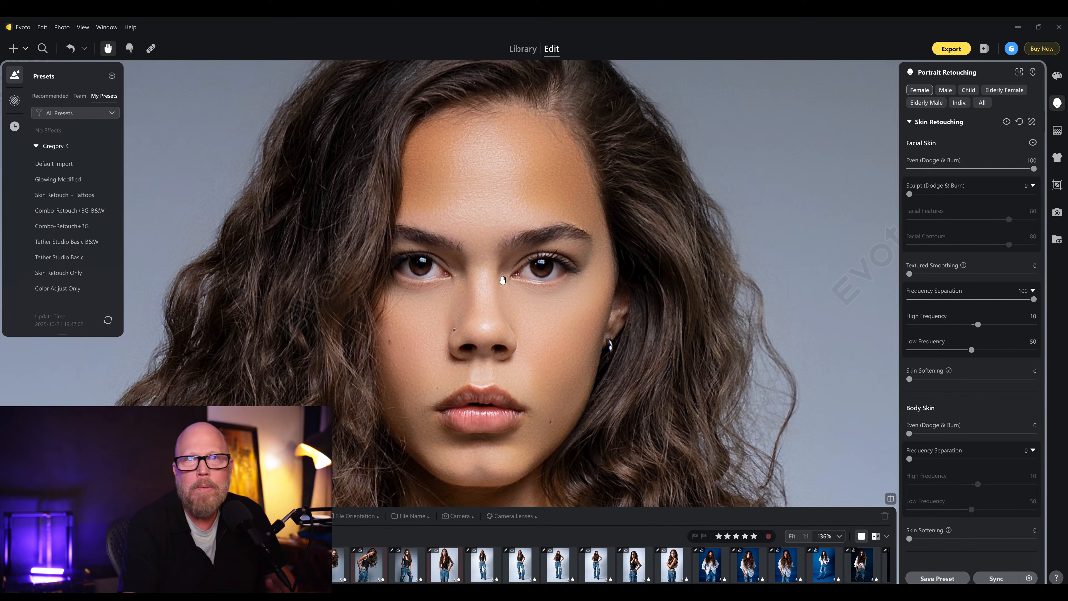
- Zoom out and back in to review the retouched portrait
{"action": "scroll", "coordinate": [484, 299], "scroll_direction": "down", "scroll_amount": 2}
{"action": "scroll", "coordinate": [484, 300], "scroll_direction": "down", "scroll_amount": 5}
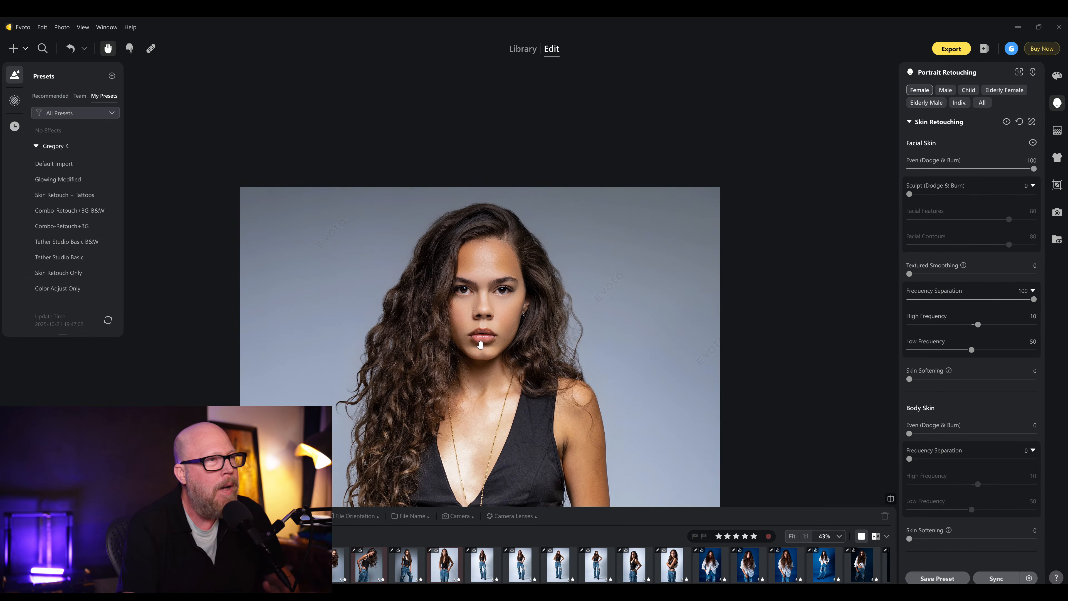
{"action": "scroll", "coordinate": [486, 264], "scroll_direction": "down", "scroll_amount": 2}
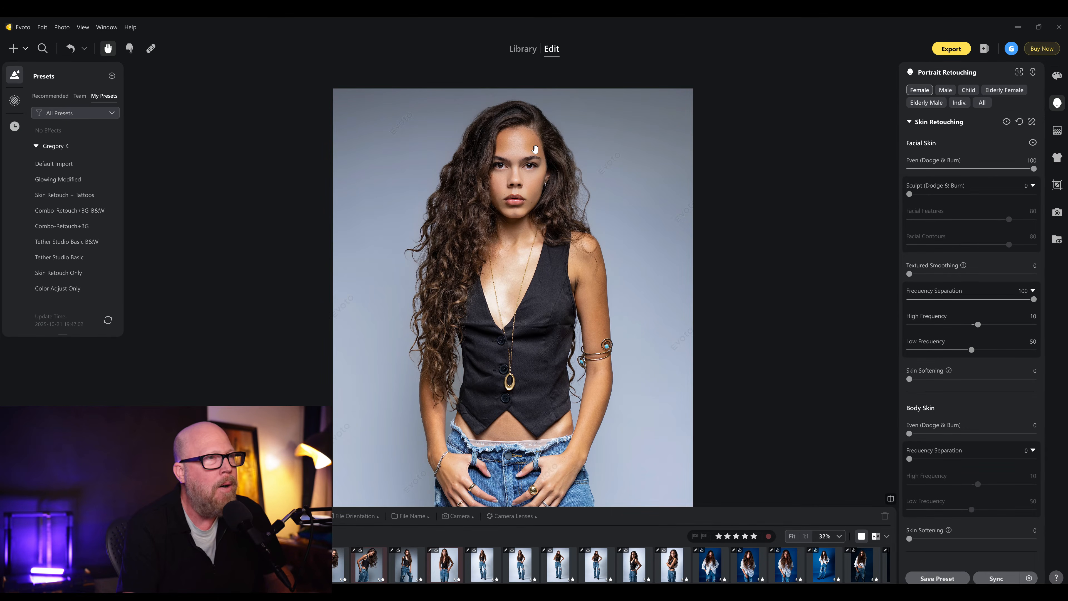
{"action": "scroll", "coordinate": [535, 149], "scroll_direction": "up", "scroll_amount": 5}
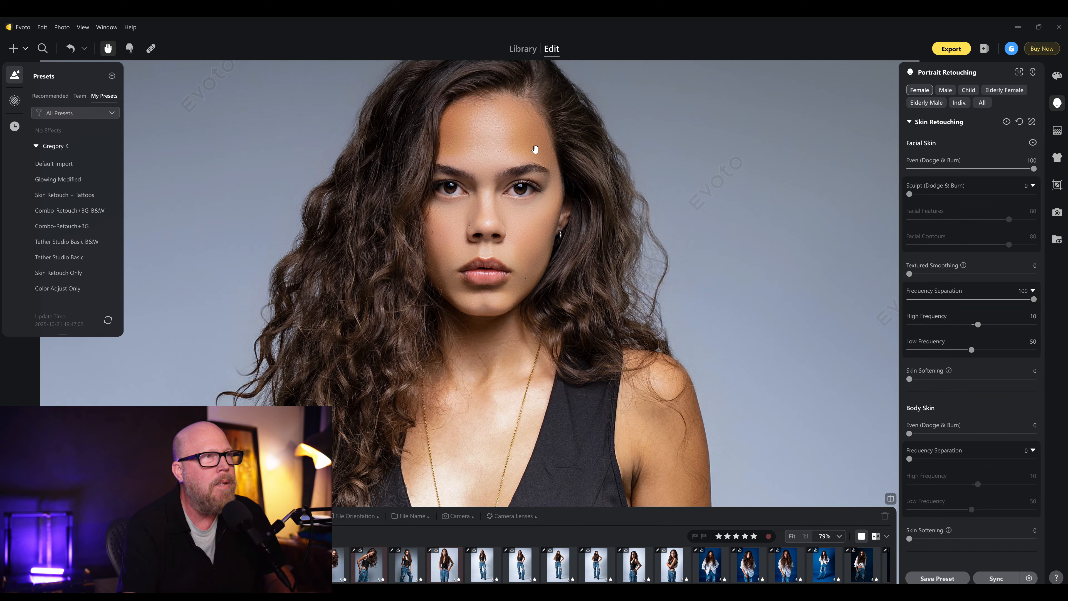
{"action": "scroll", "coordinate": [535, 148], "scroll_direction": "up", "scroll_amount": 2}
{"action": "left_click_drag", "start_coordinate": [556, 200], "coordinate": [590, 248]}
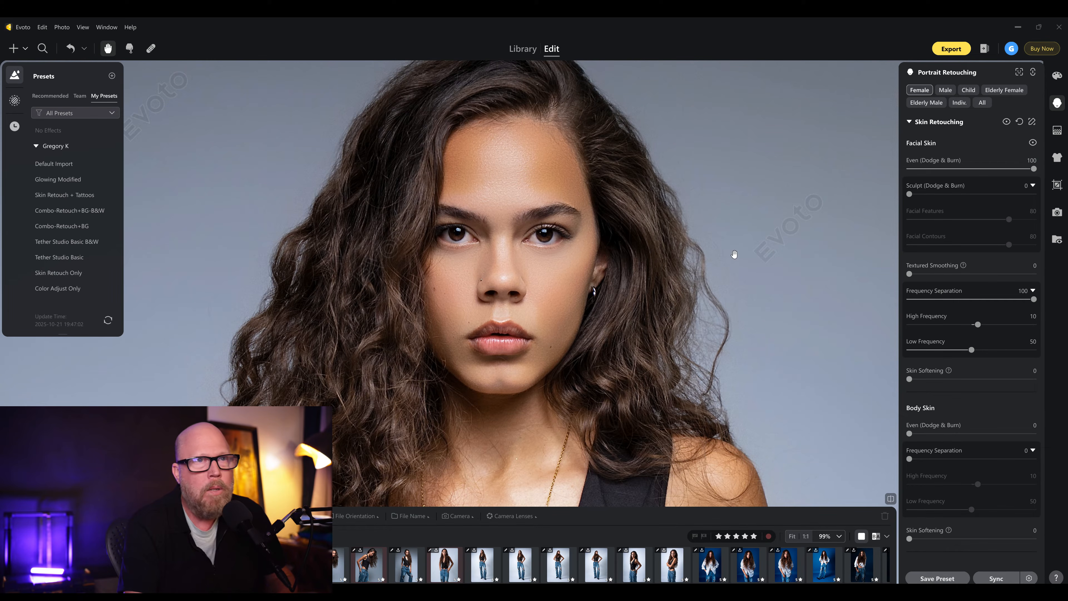
- Return Facial Skin Even (Dodge & Burn) and Frequency Separation to 0
{"action": "left_click_drag", "start_coordinate": [1033, 169], "coordinate": [595, 165]}
{"action": "scroll", "coordinate": [941, 198], "scroll_direction": "up", "scroll_amount": 1}
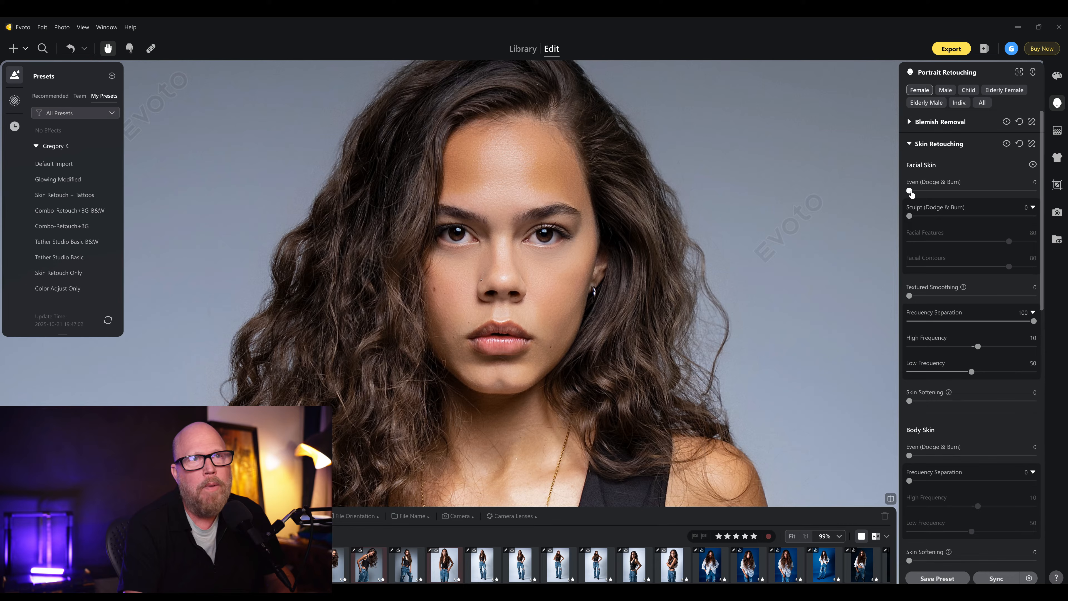
{"action": "left_click_drag", "start_coordinate": [1033, 321], "coordinate": [824, 332]}
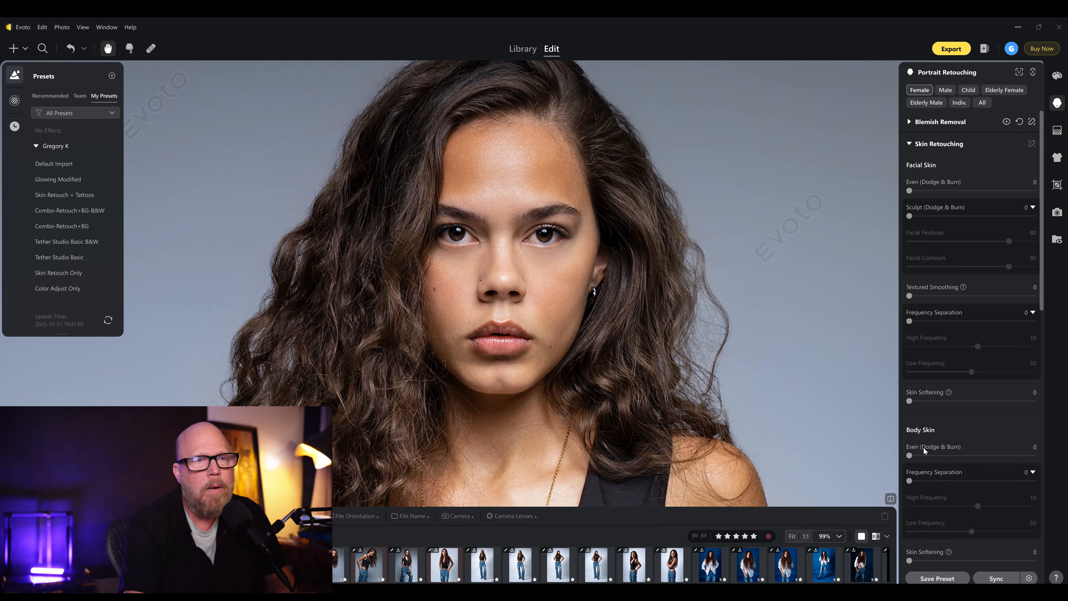
- Try Body Skin Even (Dodge & Burn) at 32, then reset it to 0
{"action": "left_click_drag", "start_coordinate": [909, 456], "coordinate": [950, 463]}
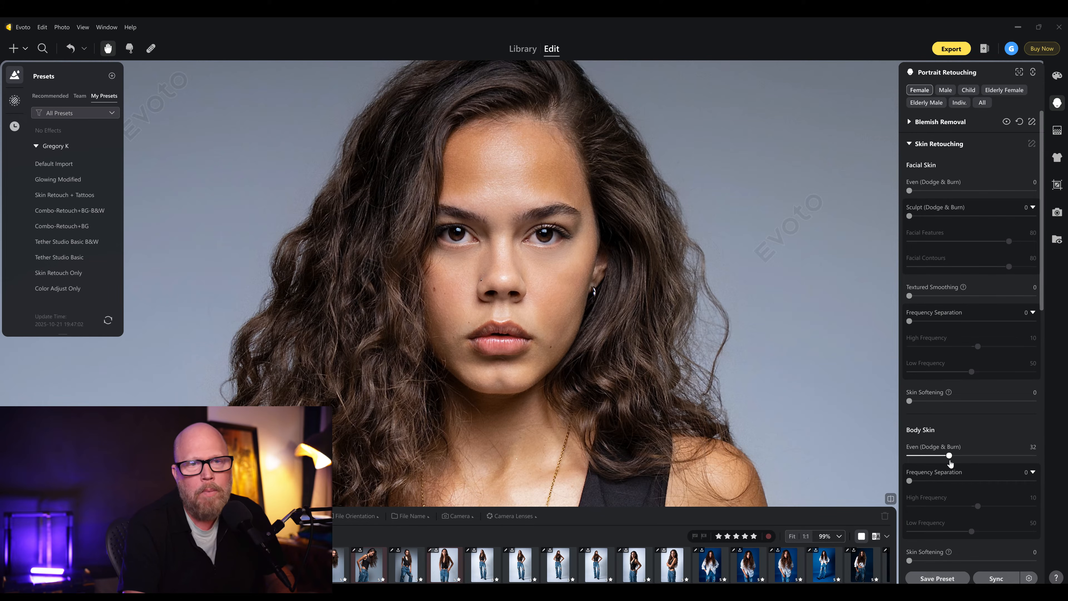
{"action": "double_click", "coordinate": [949, 458]}
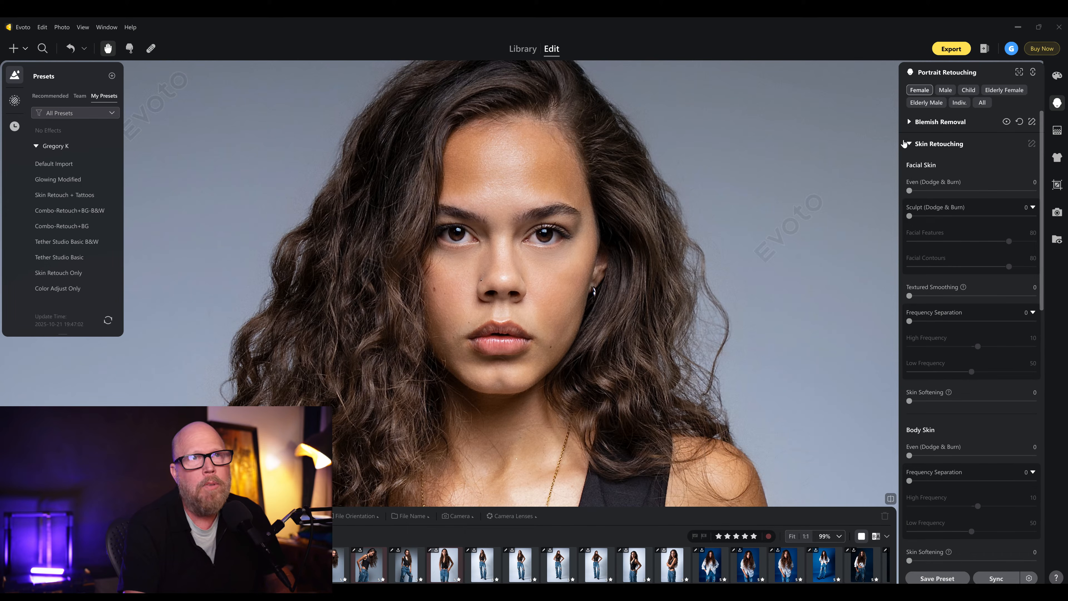
- Open Blemish Removal, set Freckles & Acne to 29 and turn Face Mole Removal off
{"action": "left_click", "coordinate": [909, 123]}
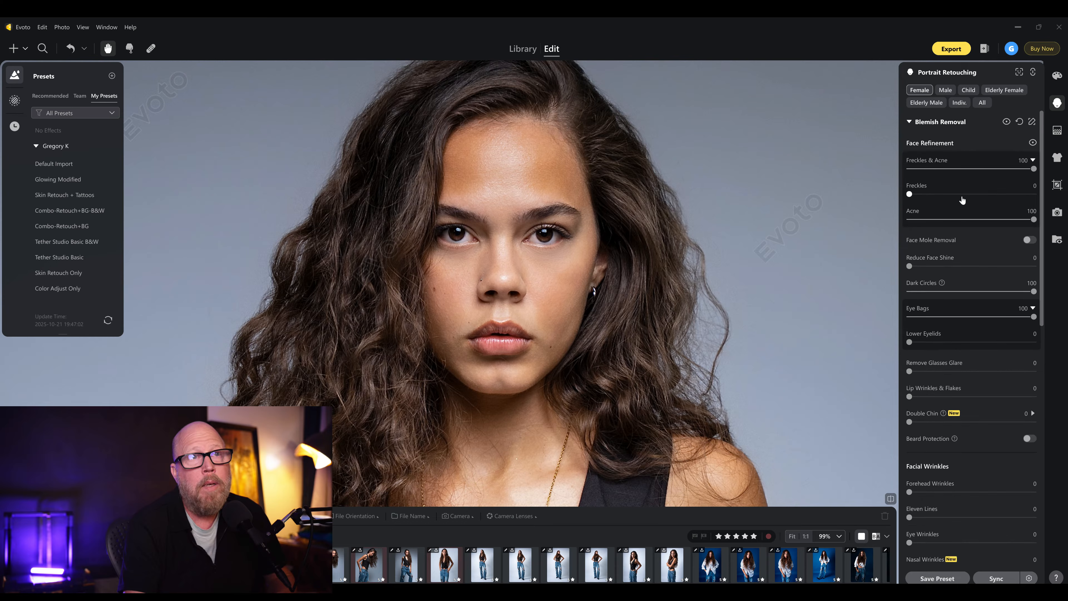
{"action": "left_click_drag", "start_coordinate": [932, 169], "coordinate": [943, 172]}
{"action": "left_click", "coordinate": [930, 170]}
{"action": "left_click", "coordinate": [943, 170]}
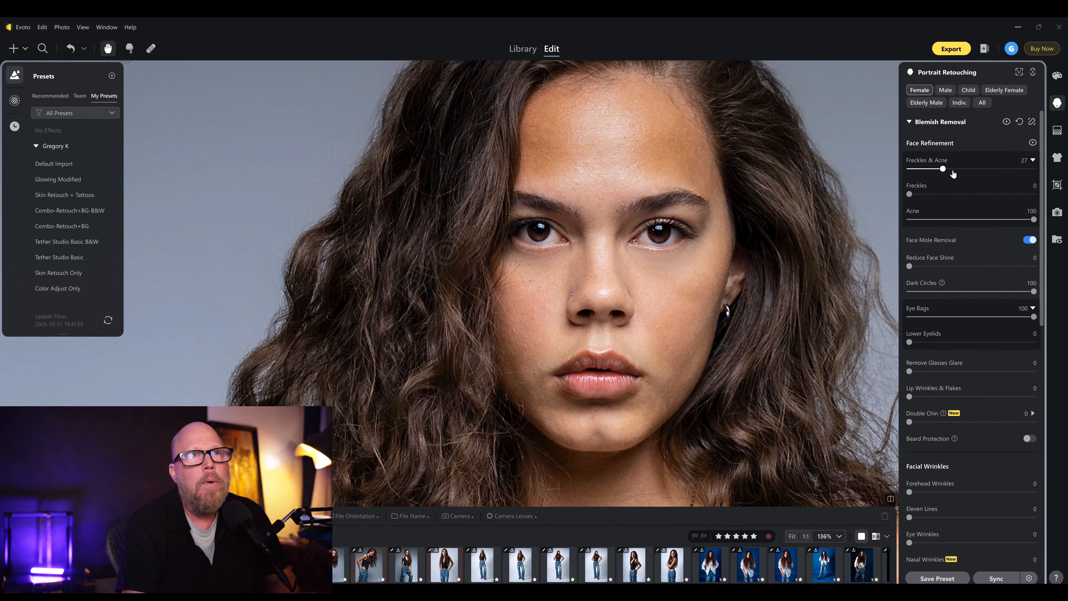
{"action": "mouse_move", "coordinate": [942, 168]}
{"action": "left_mouse_down"}
{"action": "mouse_move", "coordinate": [911, 170]}
{"action": "mouse_move", "coordinate": [945, 169]}
{"action": "left_mouse_up"}
{"action": "left_click", "coordinate": [1031, 239]}
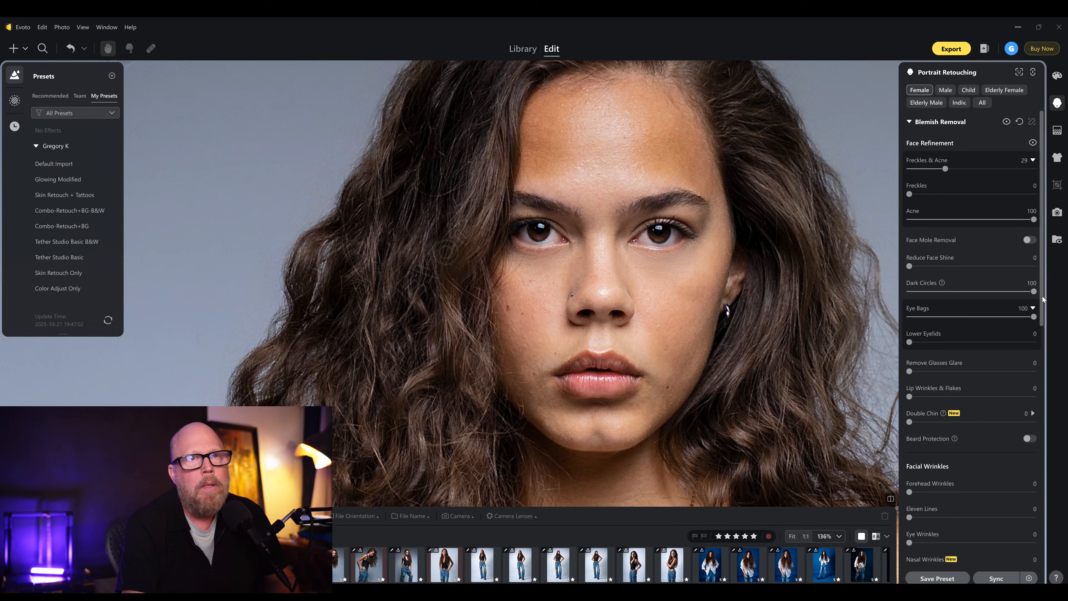
- Compare the Blemish Removal effect on and off, then set Dark Circles and Eye Bags both to 29
{"action": "left_click", "coordinate": [1008, 124]}
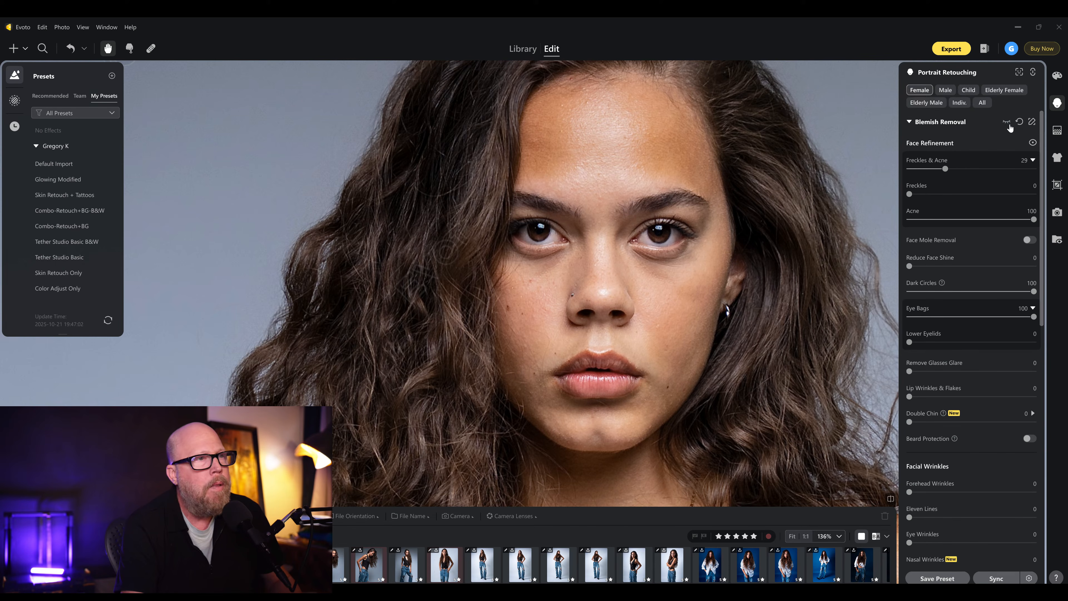
{"action": "left_click", "coordinate": [1007, 123]}
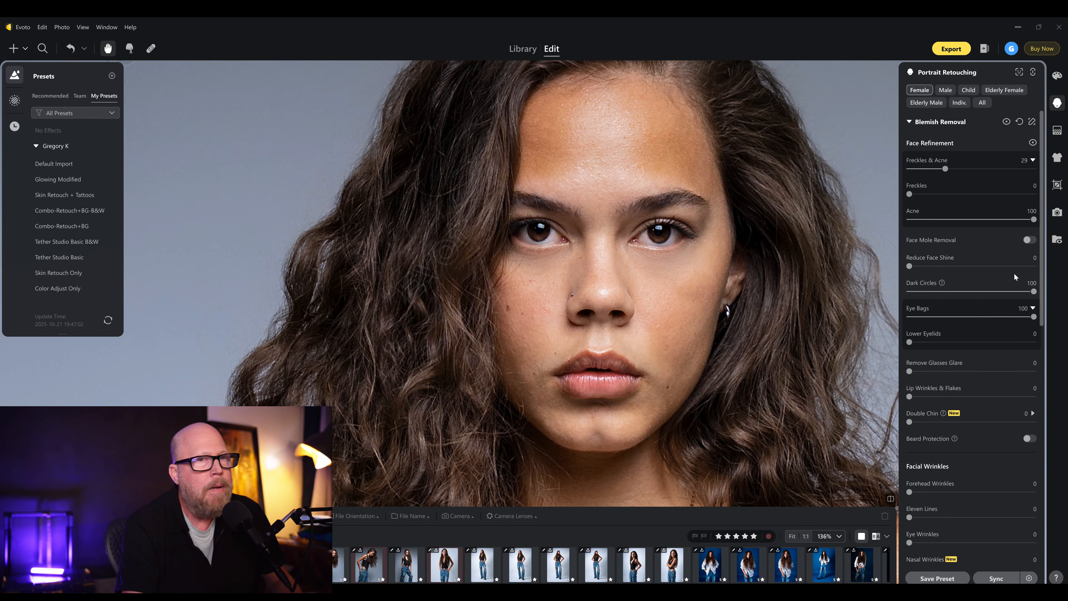
{"action": "left_click_drag", "start_coordinate": [1033, 291], "coordinate": [945, 291]}
{"action": "left_click_drag", "start_coordinate": [1033, 316], "coordinate": [942, 317]}
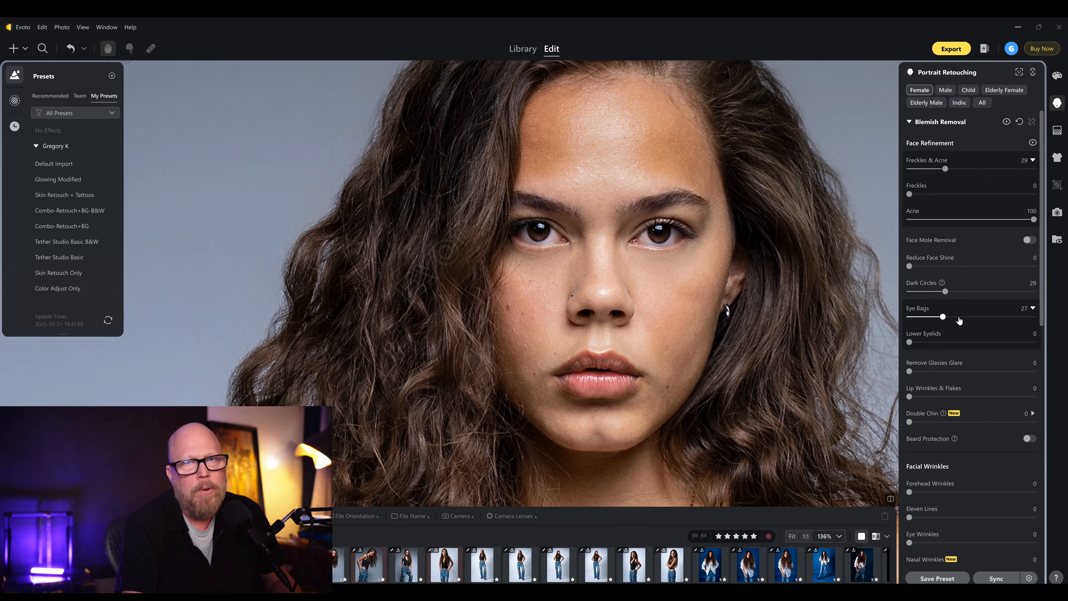
{"action": "mouse_move", "coordinate": [944, 318]}
{"action": "left_mouse_down"}
{"action": "mouse_move", "coordinate": [976, 318]}
{"action": "mouse_move", "coordinate": [958, 321]}
{"action": "left_mouse_up"}
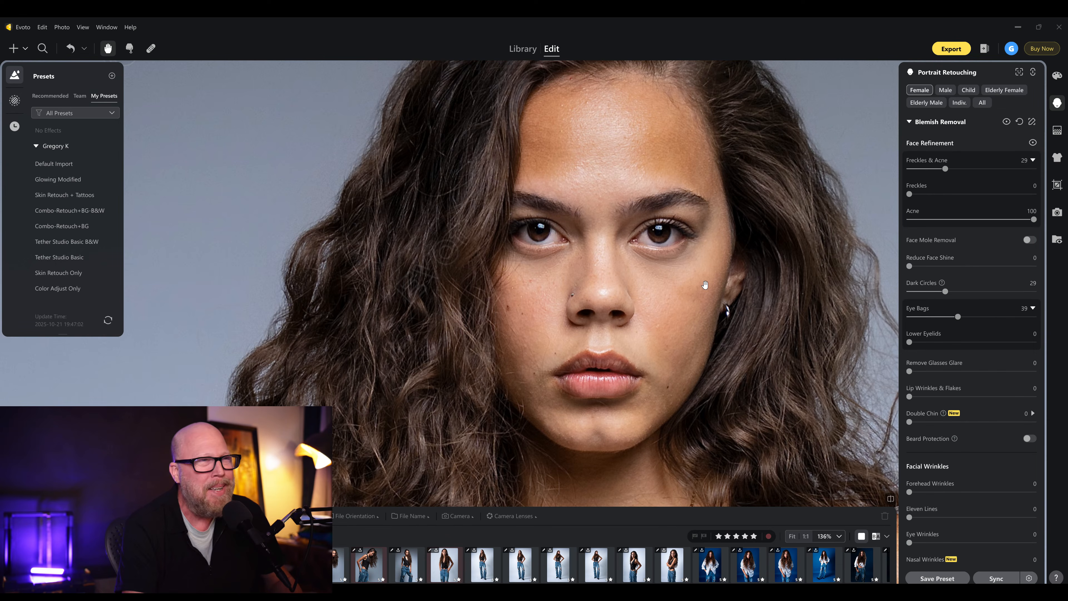
{"action": "left_click_drag", "start_coordinate": [957, 316], "coordinate": [1004, 315]}
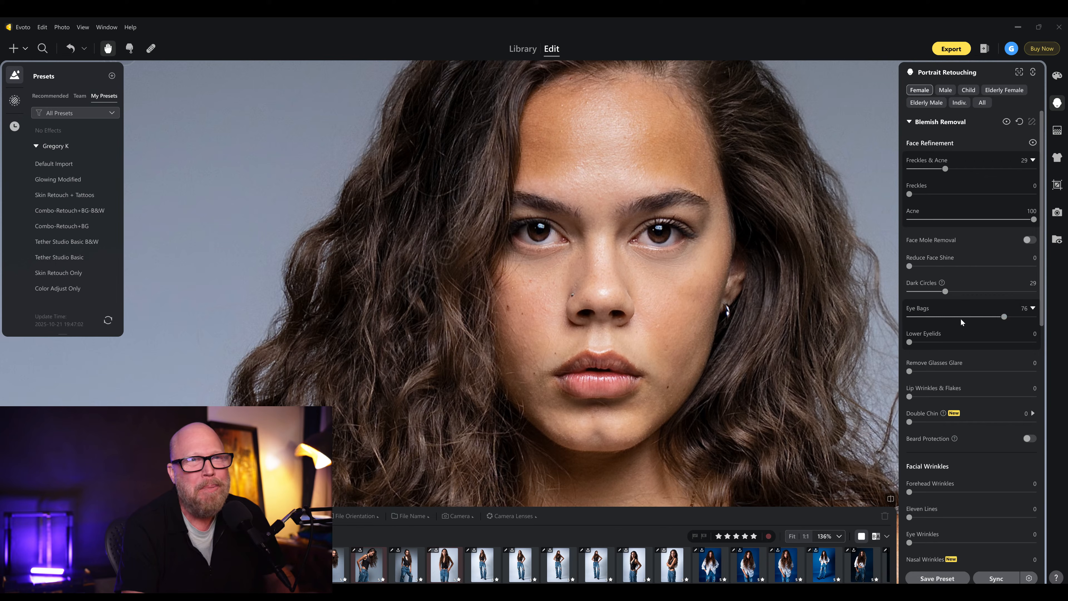
{"action": "left_click_drag", "start_coordinate": [945, 317], "coordinate": [945, 316]}
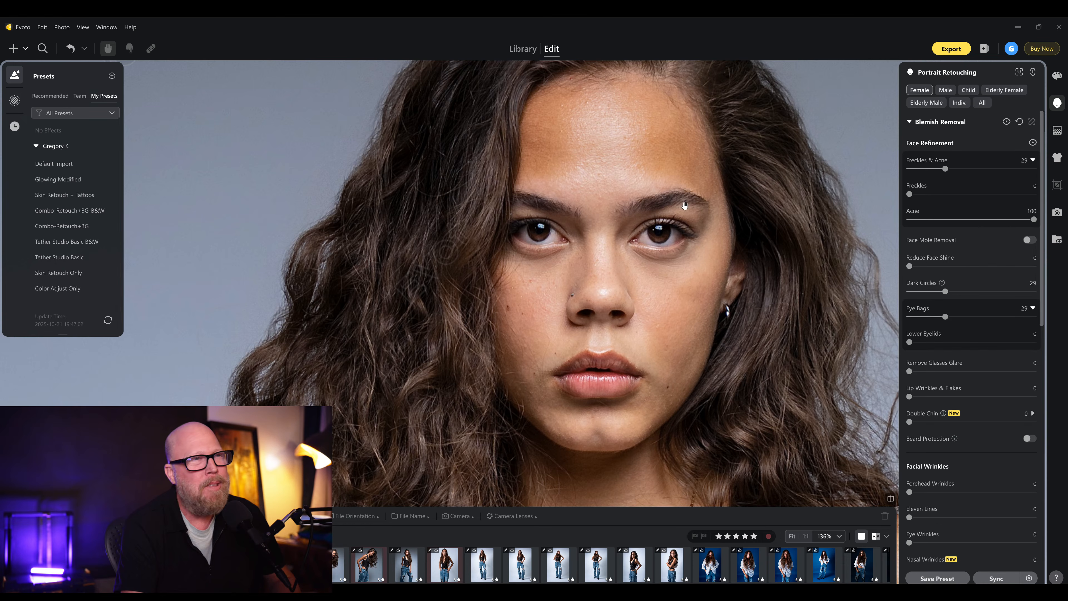
- Fit the image, open Skin Retouching, and try Facial Skin Even (Dodge & Burn) at 24 before resetting it
{"action": "left_click", "coordinate": [554, 236]}
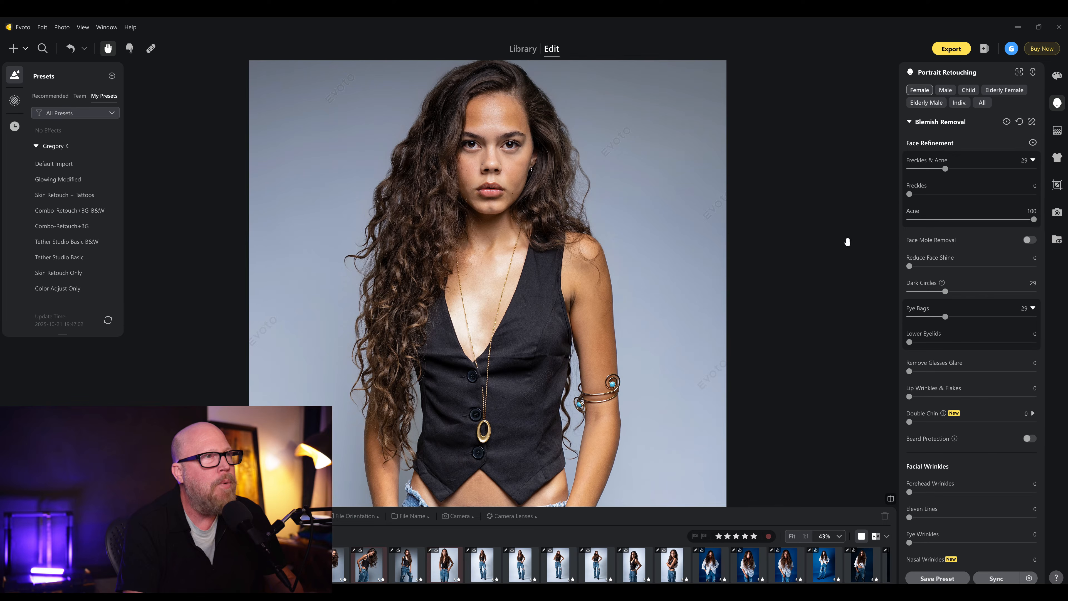
{"action": "left_click", "coordinate": [913, 122]}
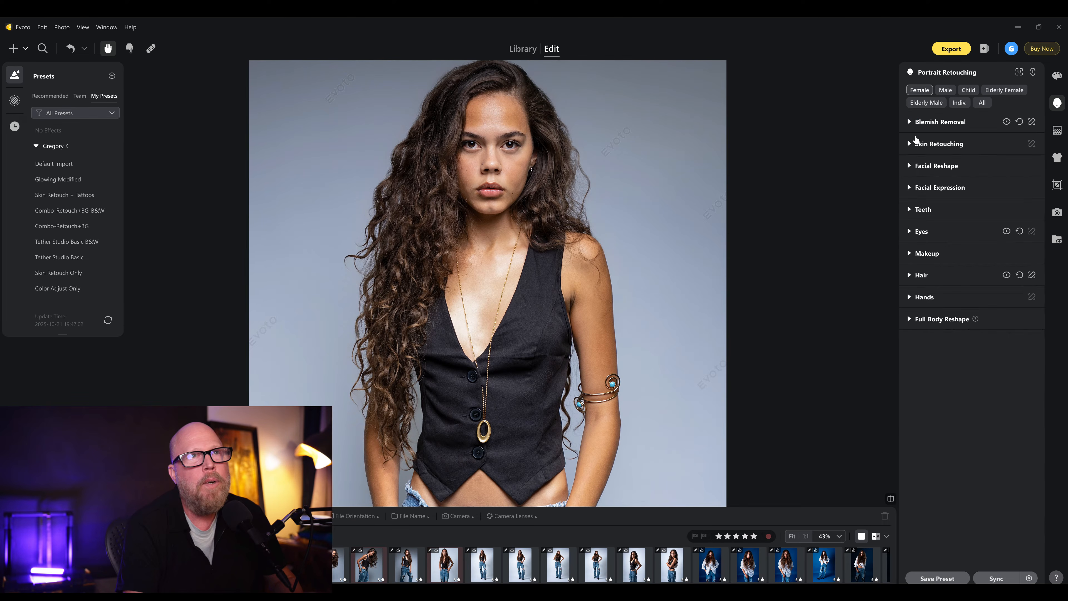
{"action": "left_click", "coordinate": [913, 144]}
{"action": "left_click_drag", "start_coordinate": [915, 171], "coordinate": [939, 173]}
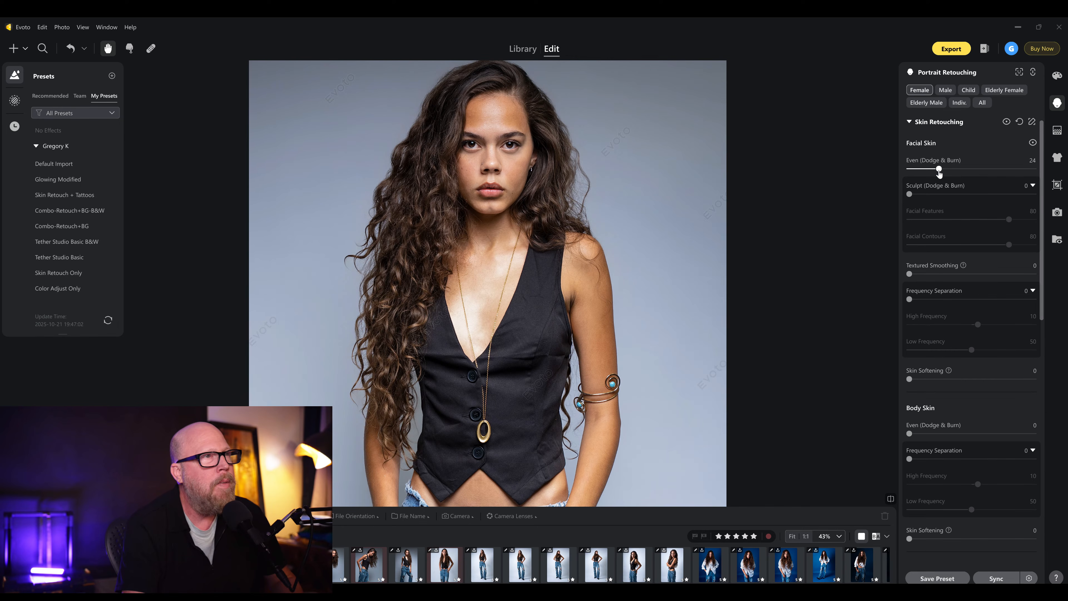
{"action": "double_click", "coordinate": [938, 172]}
- Try Sculpt (Dodge & Burn) at 23, then set Facial Skin Even (Dodge & Burn) to 16
{"action": "scroll", "coordinate": [866, 182], "scroll_direction": "up", "scroll_amount": 3}
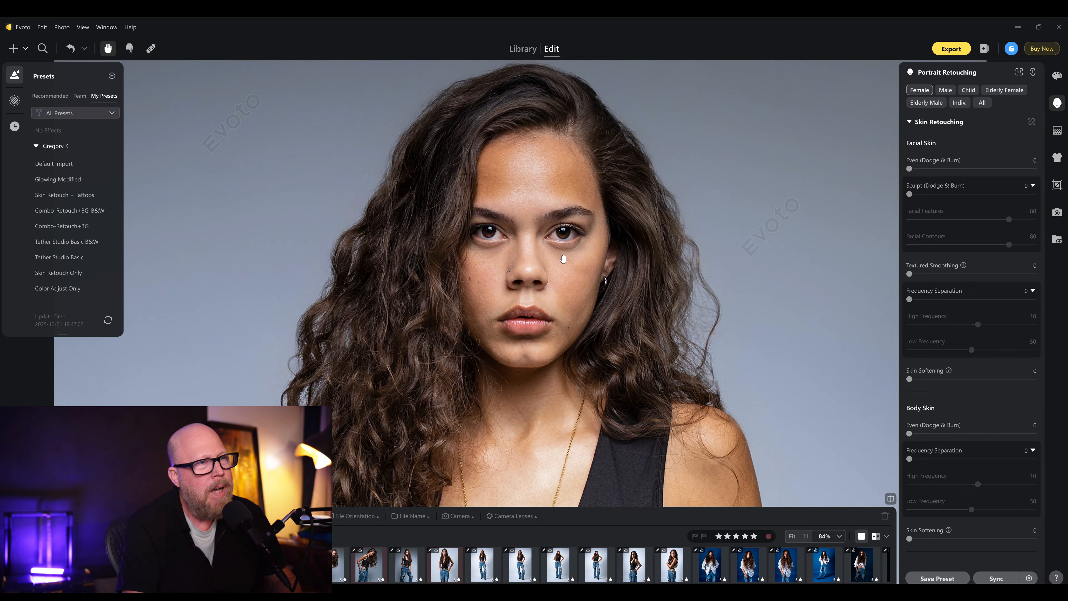
{"action": "left_click", "coordinate": [938, 194]}
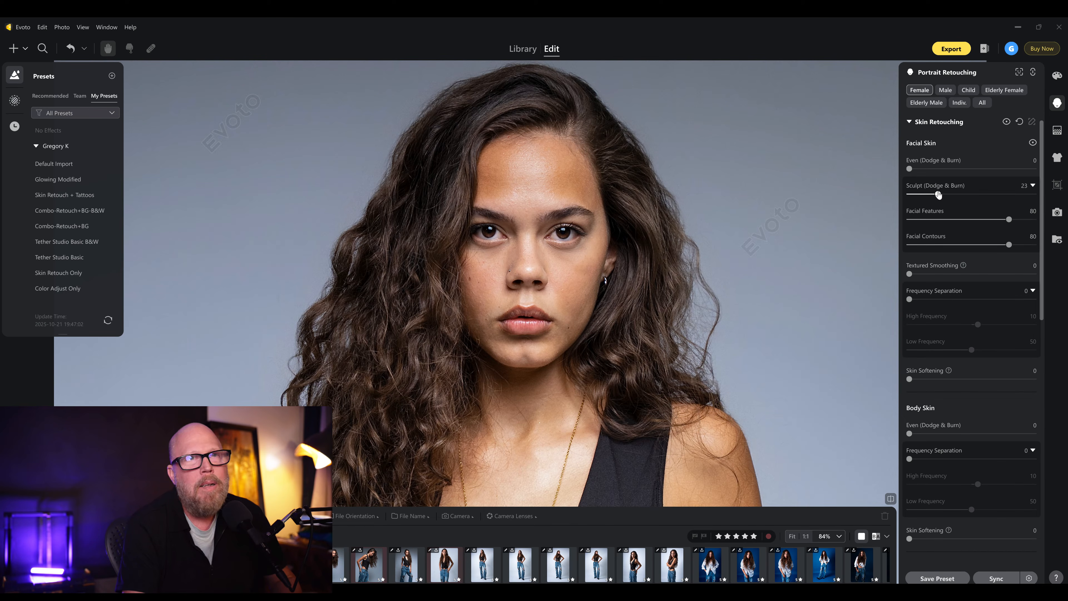
{"action": "left_click", "coordinate": [945, 169]}
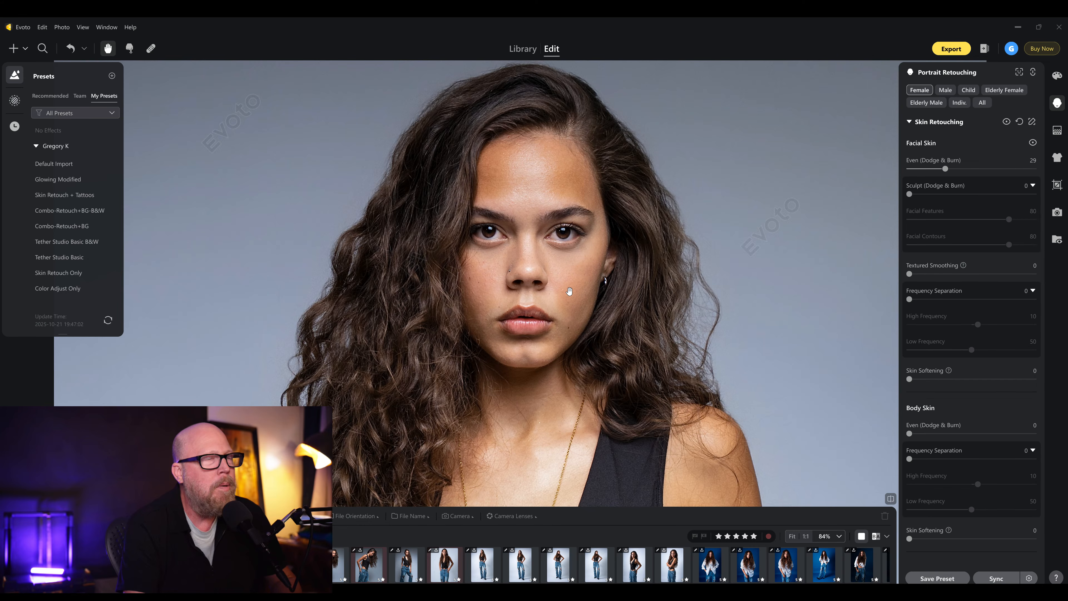
{"action": "scroll", "coordinate": [568, 292], "scroll_direction": "down", "scroll_amount": 5}
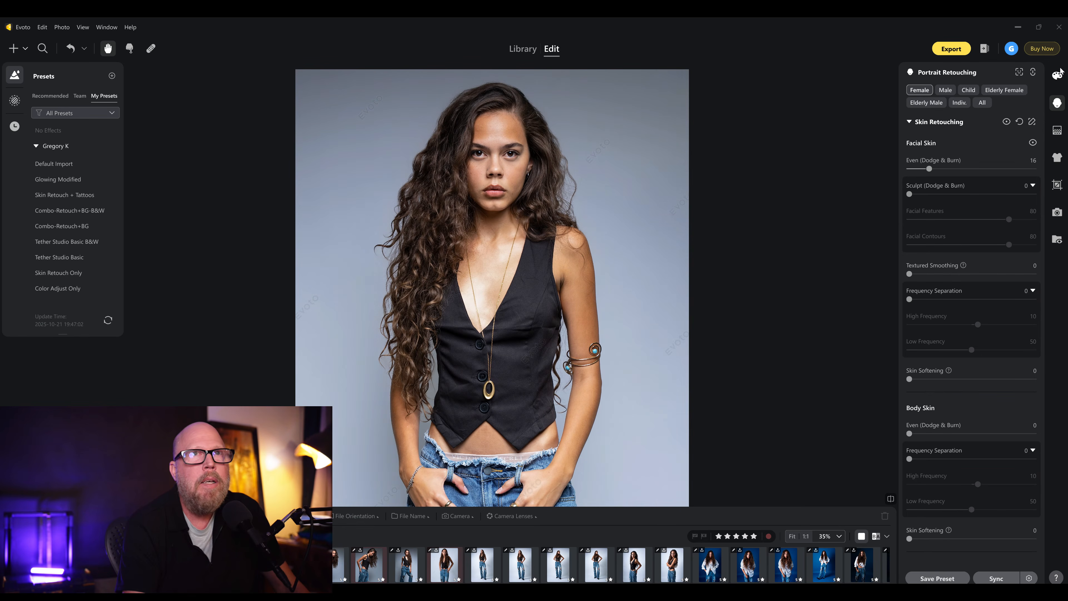
- Review the Basic and Curves settings in Color Adjustments, then return to Portrait Retouching
{"action": "left_click", "coordinate": [1057, 76]}
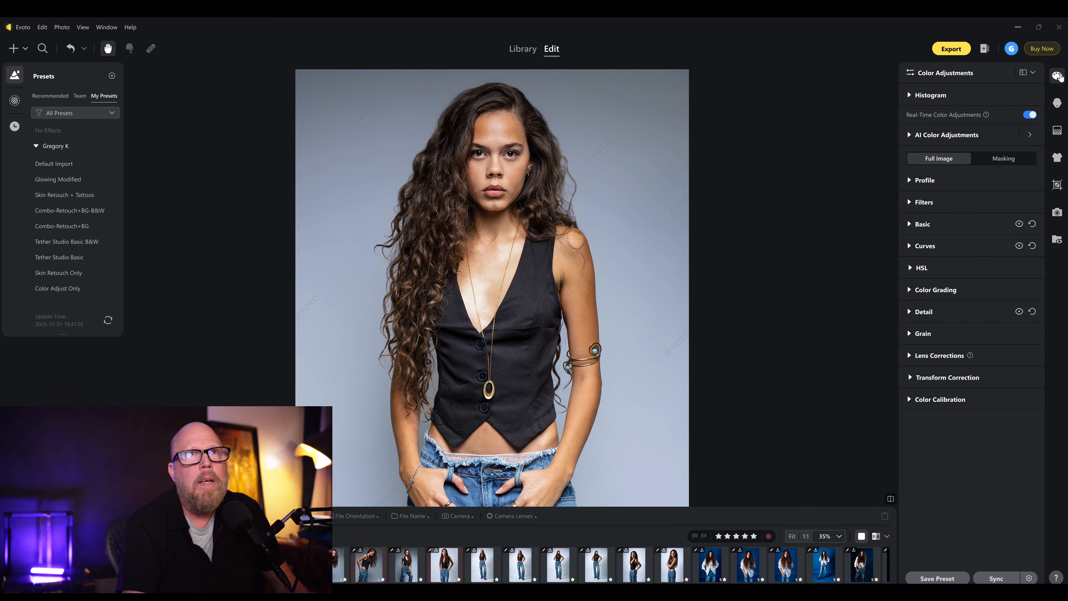
{"action": "left_click", "coordinate": [914, 226]}
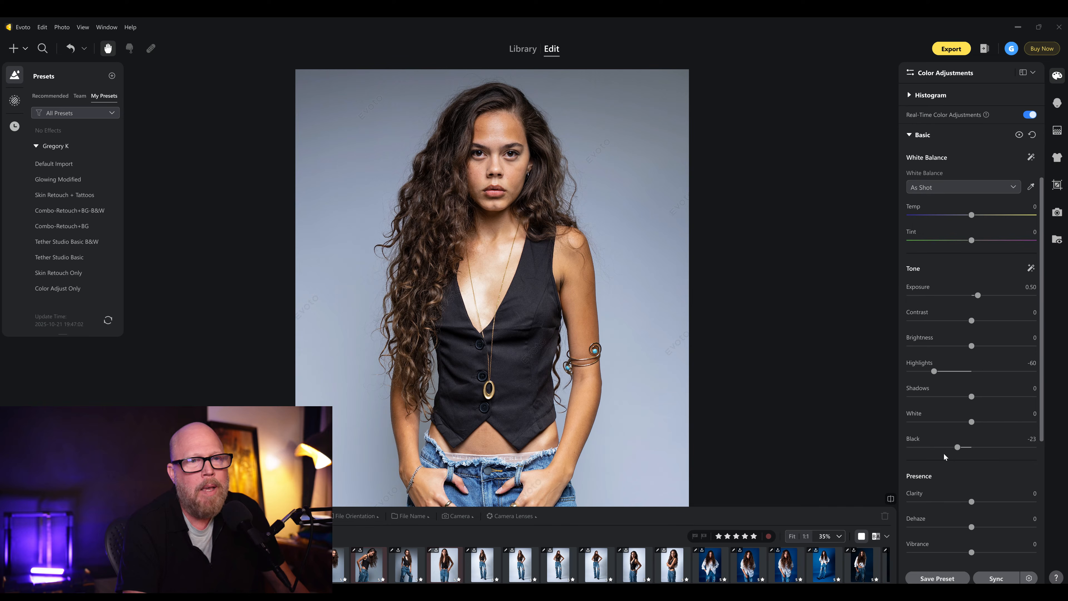
{"action": "scroll", "coordinate": [944, 453], "scroll_direction": "down", "scroll_amount": 5}
{"action": "left_click", "coordinate": [925, 399]}
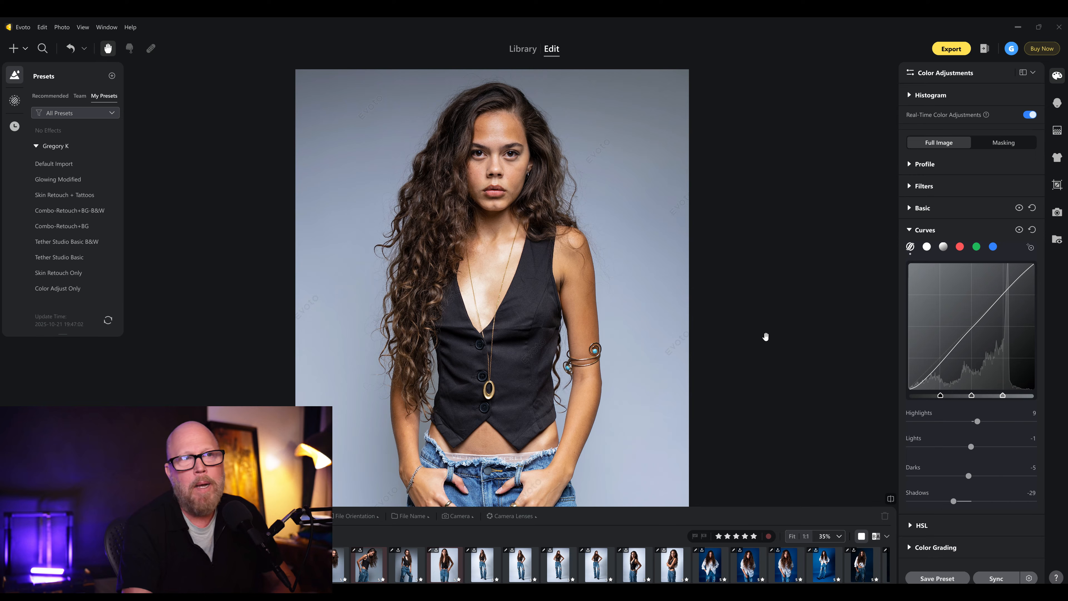
{"action": "key", "text": "ctrl+2"}
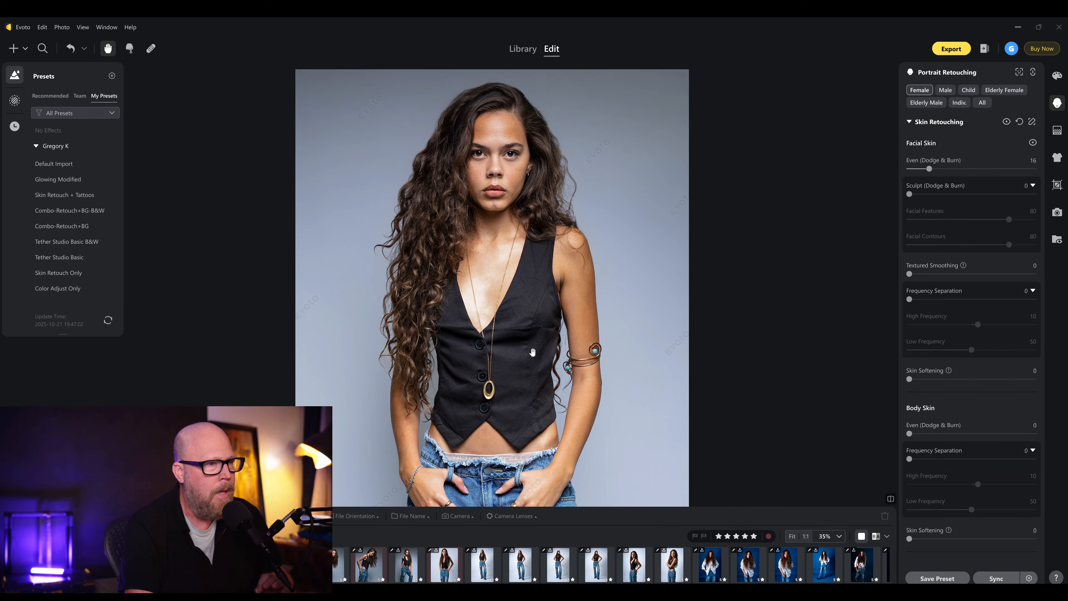
- Set AI Unify Face Complexion under Skin Tone to 34
{"action": "scroll", "coordinate": [531, 350], "scroll_direction": "down", "scroll_amount": 2}
{"action": "left_click_drag", "start_coordinate": [531, 349], "coordinate": [529, 287]}
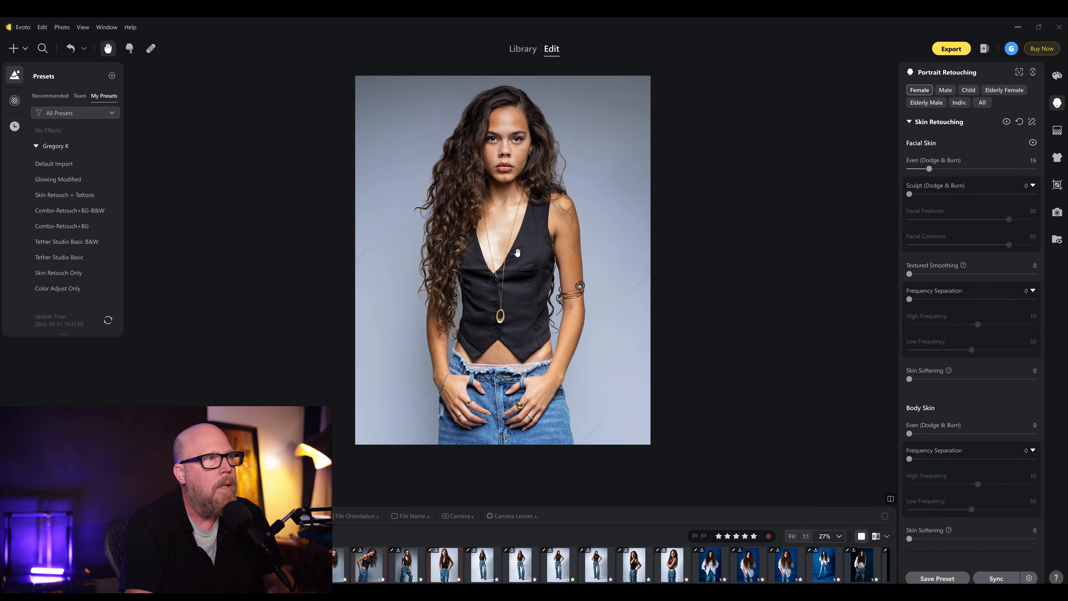
{"action": "scroll", "coordinate": [517, 252], "scroll_direction": "up", "scroll_amount": 1}
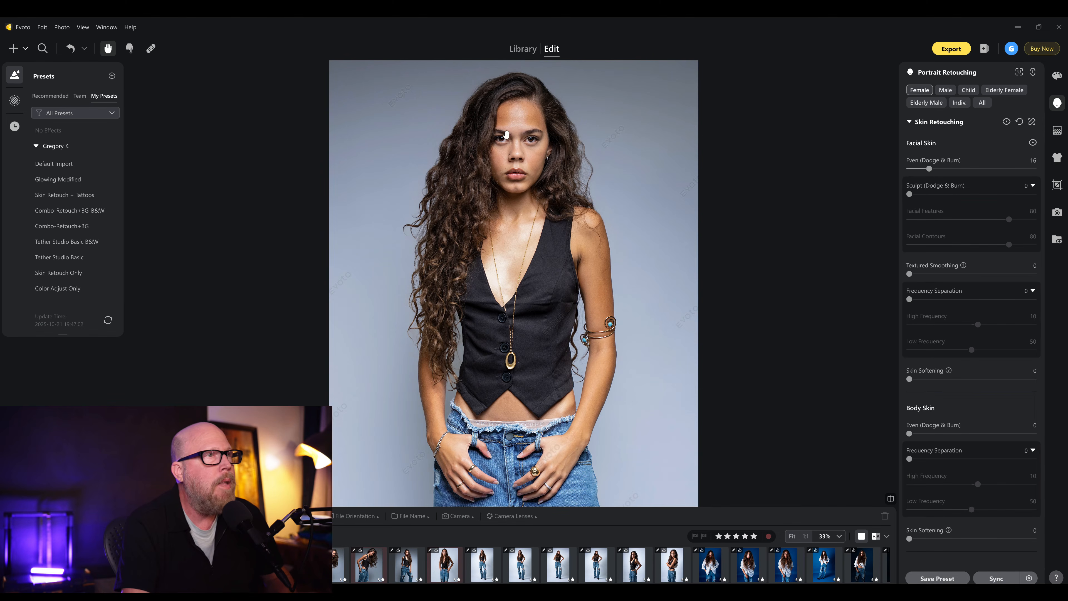
{"action": "scroll", "coordinate": [514, 110], "scroll_direction": "up", "scroll_amount": 6}
{"action": "left_click_drag", "start_coordinate": [544, 203], "coordinate": [541, 247]}
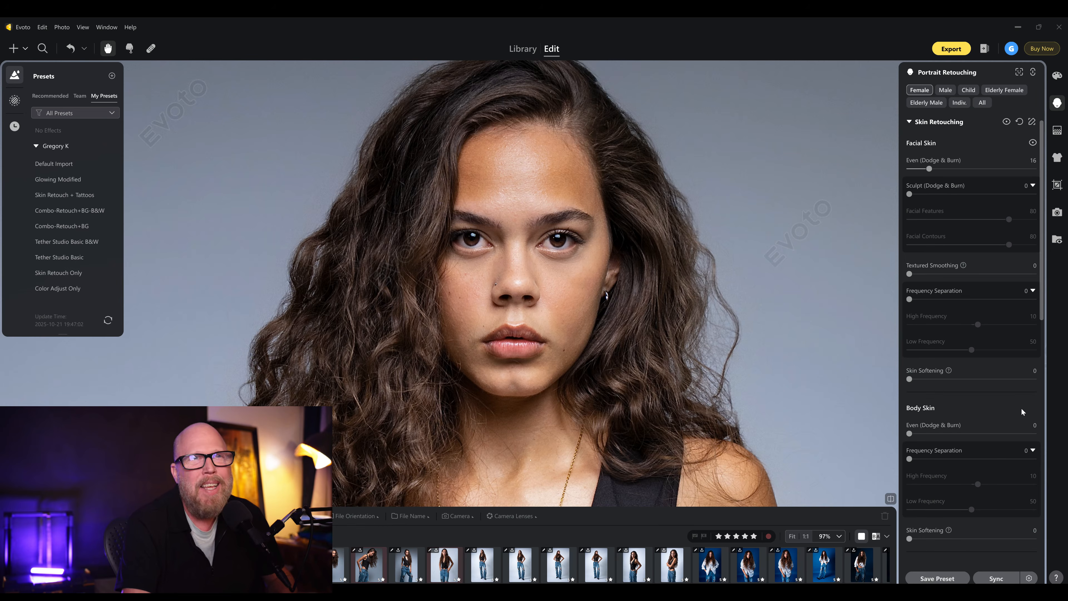
{"action": "scroll", "coordinate": [959, 293], "scroll_direction": "down", "scroll_amount": 8}
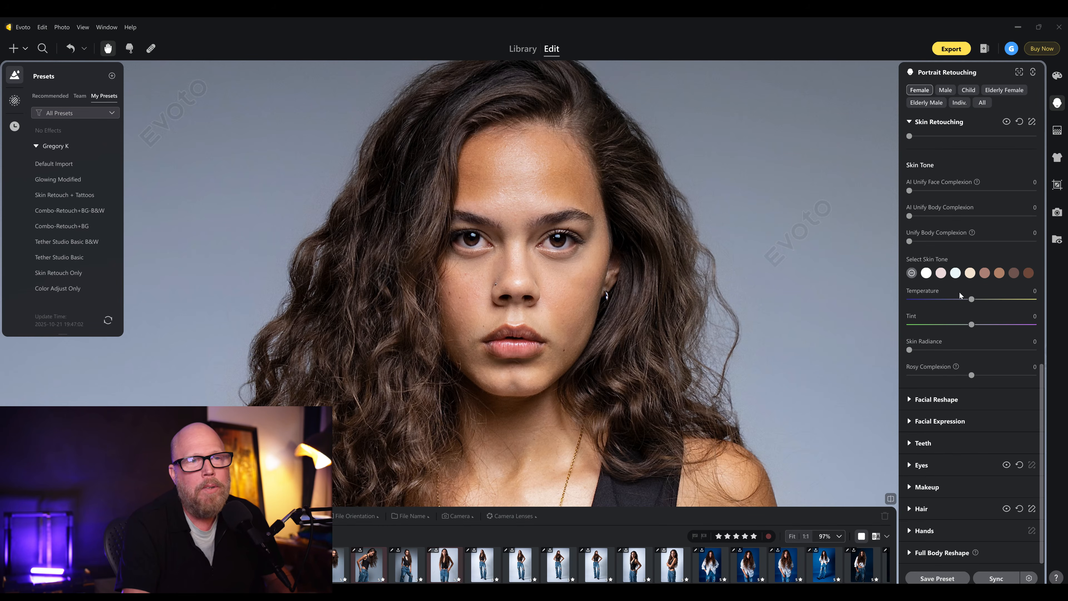
{"action": "left_click_drag", "start_coordinate": [908, 190], "coordinate": [1031, 190]}
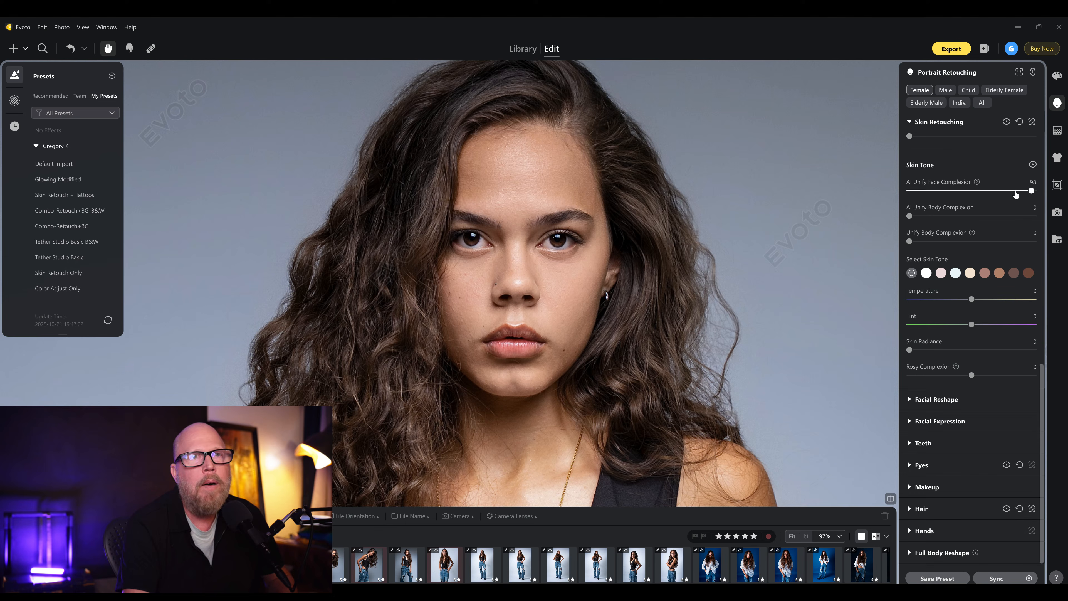
{"action": "left_click", "coordinate": [983, 194]}
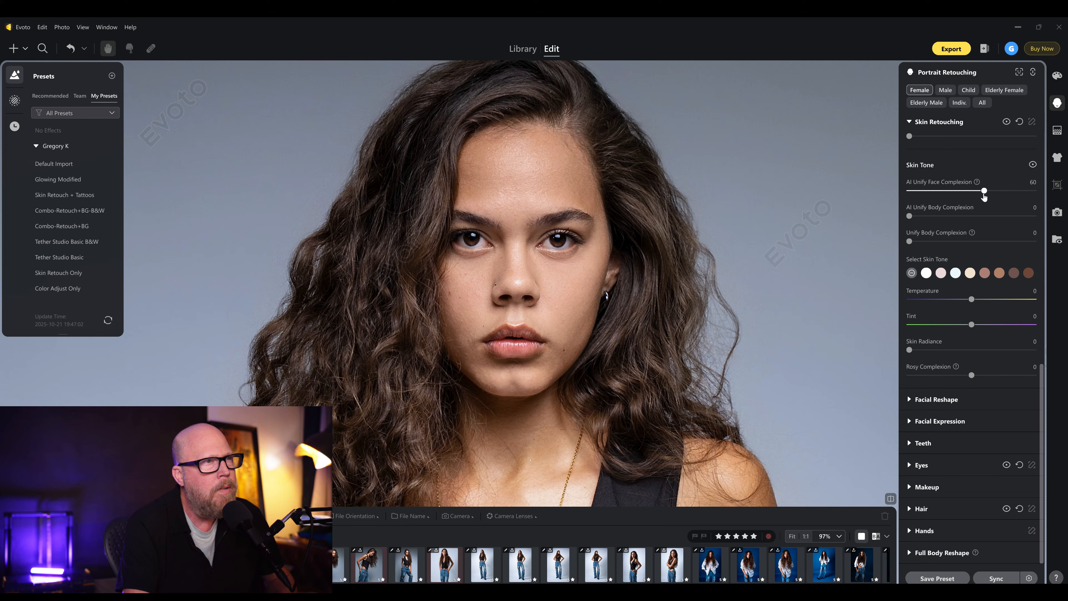
{"action": "left_click_drag", "start_coordinate": [984, 196], "coordinate": [953, 195]}
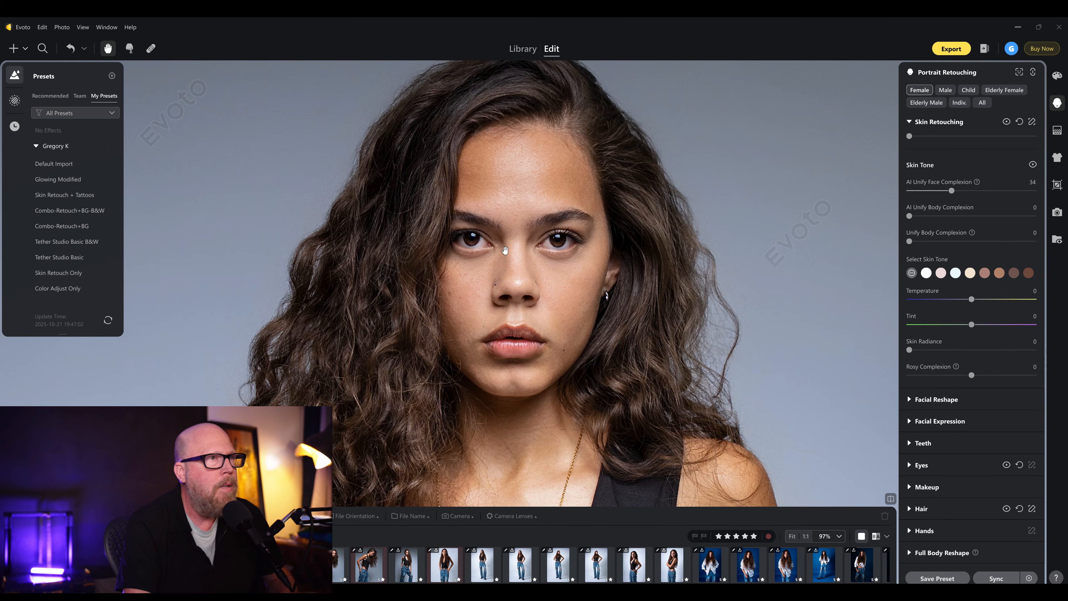
- Zoom out and move forward two images in the filmstrip
{"action": "scroll", "coordinate": [505, 250], "scroll_direction": "down", "scroll_amount": 5}
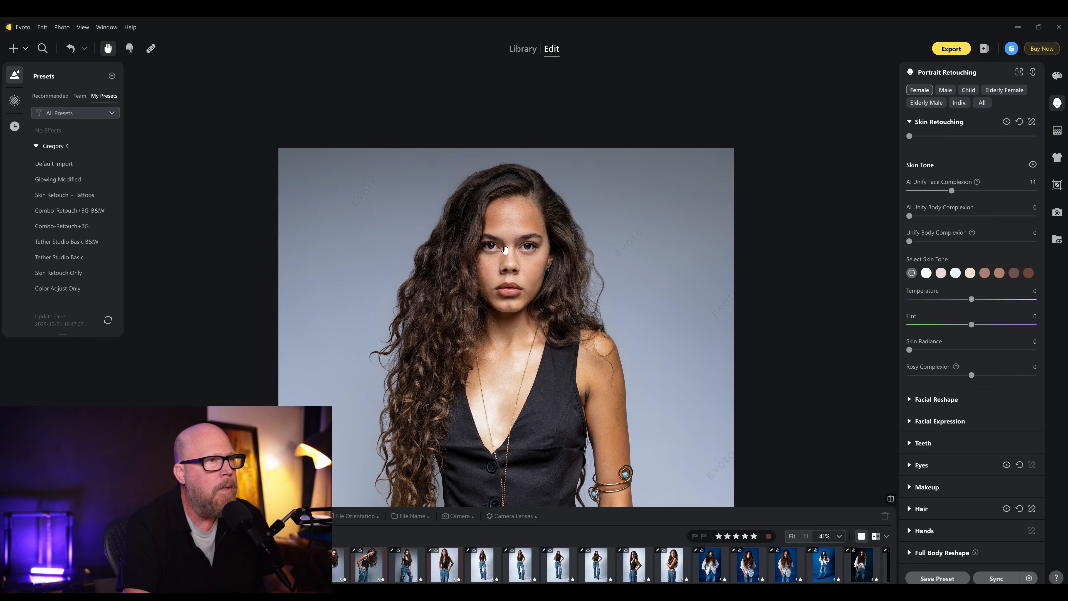
{"action": "scroll", "coordinate": [505, 249], "scroll_direction": "down", "scroll_amount": 3}
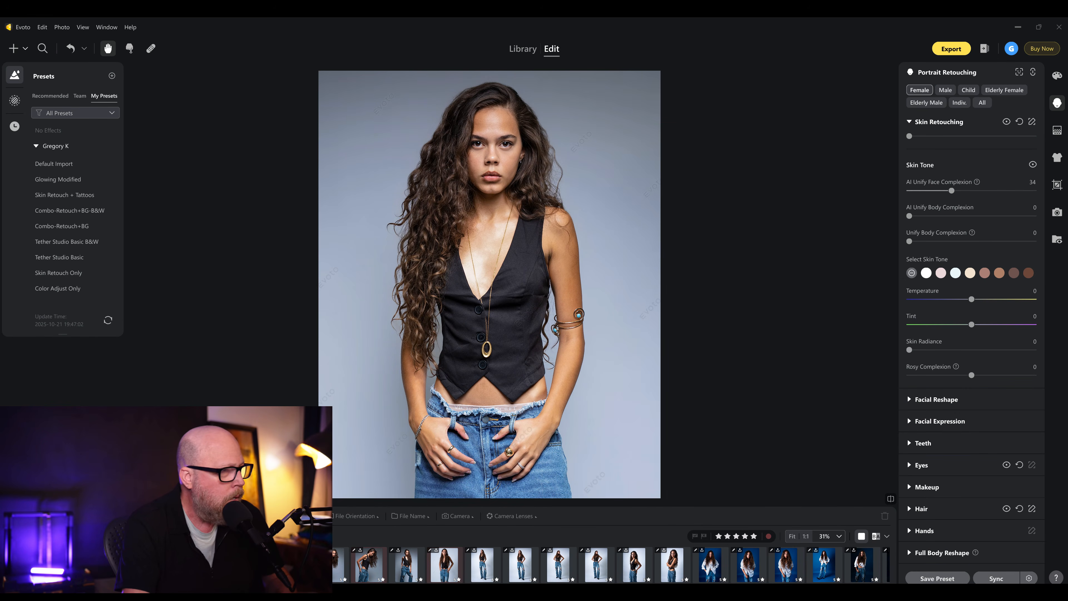
{"action": "key", "text": "Right"}
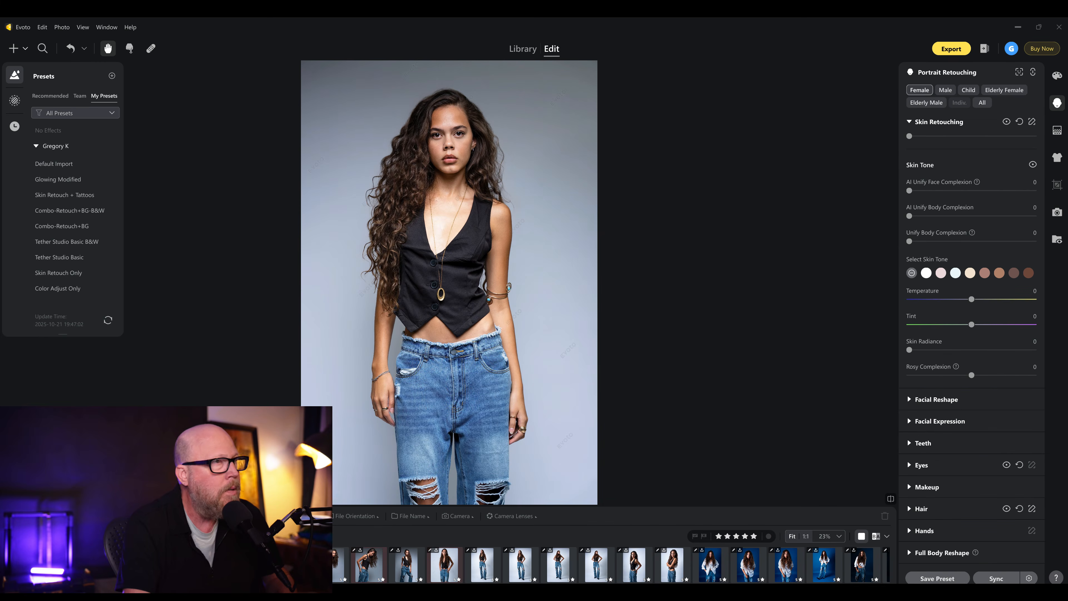
{"action": "key", "text": "Right"}
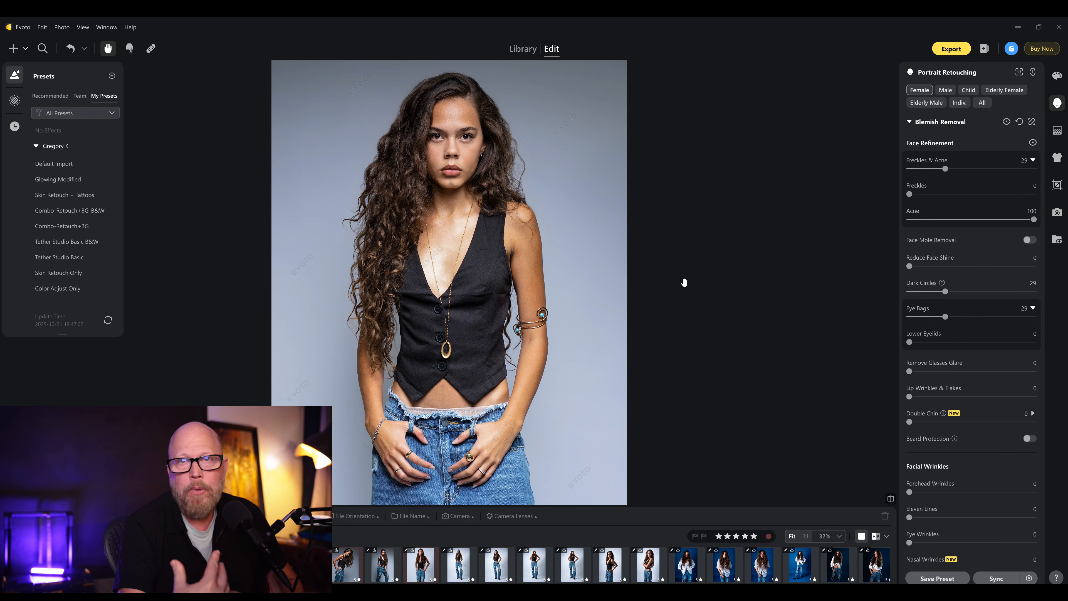
- Set Freckles & Acne to 0 on this image
{"action": "scroll", "coordinate": [371, 187], "scroll_direction": "up", "scroll_amount": 3}
{"action": "scroll", "coordinate": [504, 198], "scroll_direction": "up", "scroll_amount": 2}
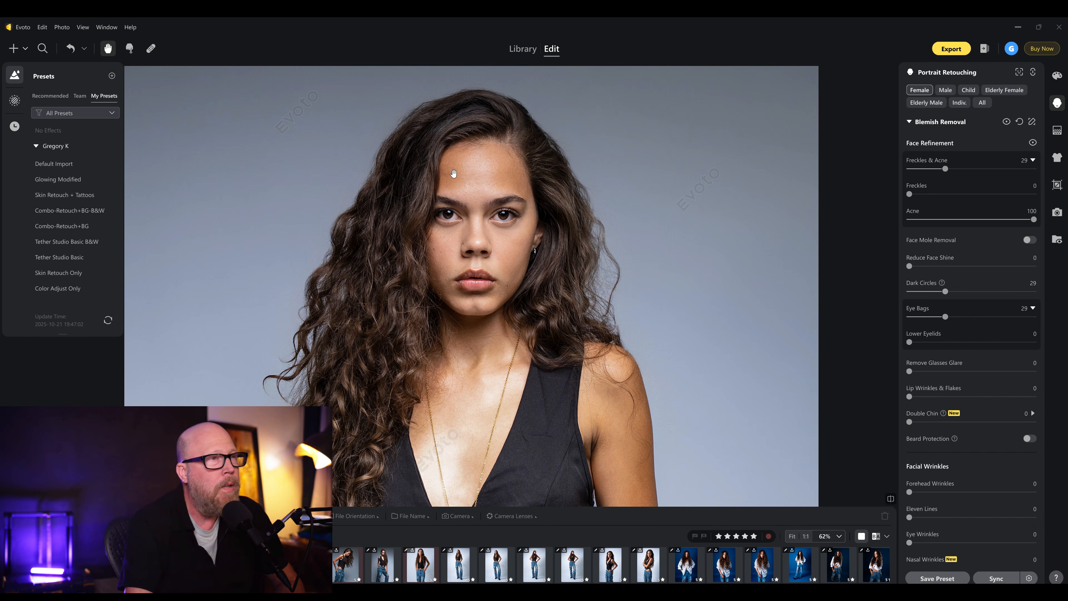
{"action": "left_click_drag", "start_coordinate": [945, 169], "coordinate": [908, 169]}
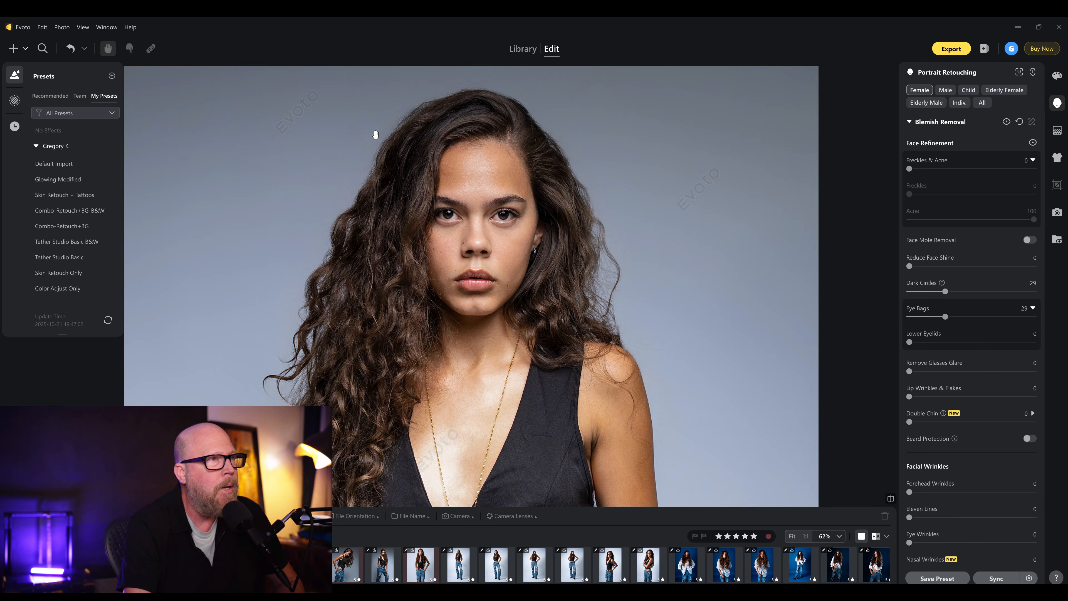
{"action": "scroll", "coordinate": [405, 203], "scroll_direction": "down", "scroll_amount": 5}
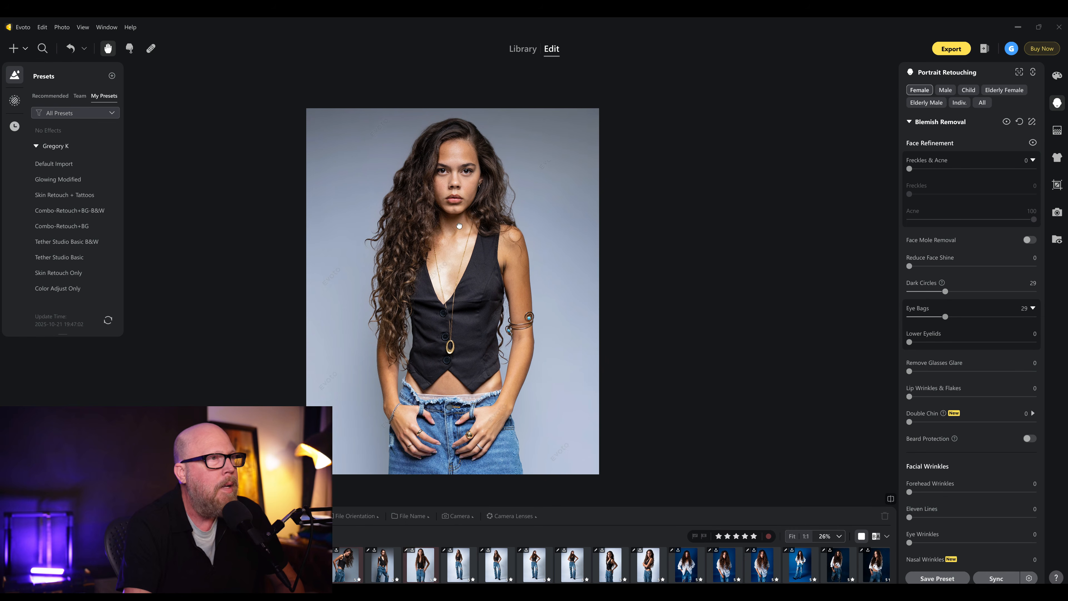